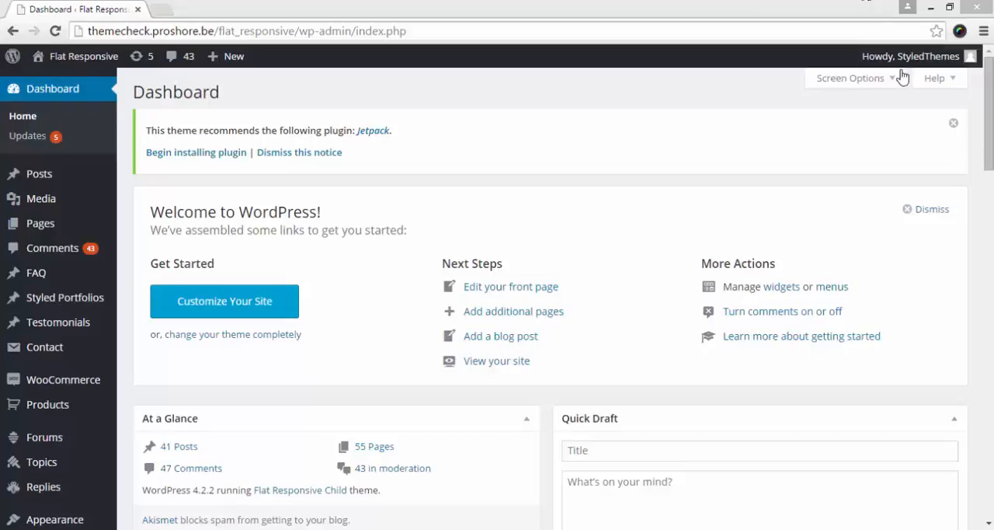
{"action": "mouse_move", "coordinate": [912, 62]}
{"action": "left_click_drag", "start_coordinate": [404, 138], "coordinate": [146, 132]}
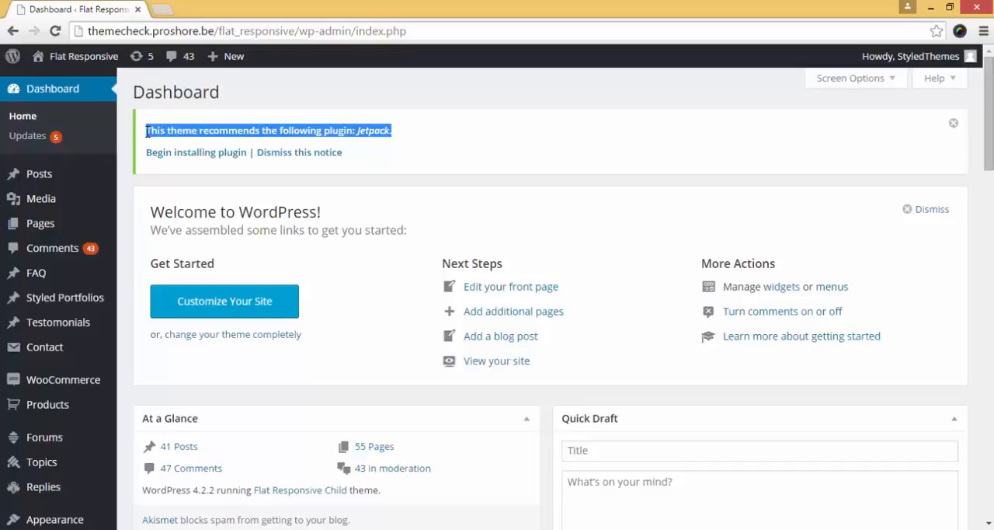
{"action": "left_click", "coordinate": [399, 159]}
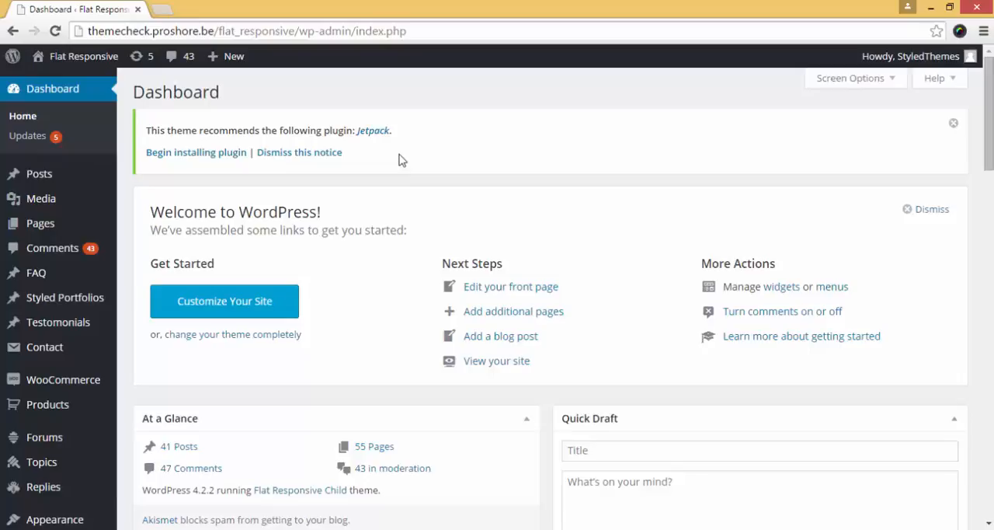
Open the page for adding new plugins to the site
{"action": "scroll", "coordinate": [18, 401], "scroll_direction": "down", "scroll_amount": 3}
{"action": "mouse_move", "coordinate": [22, 398]}
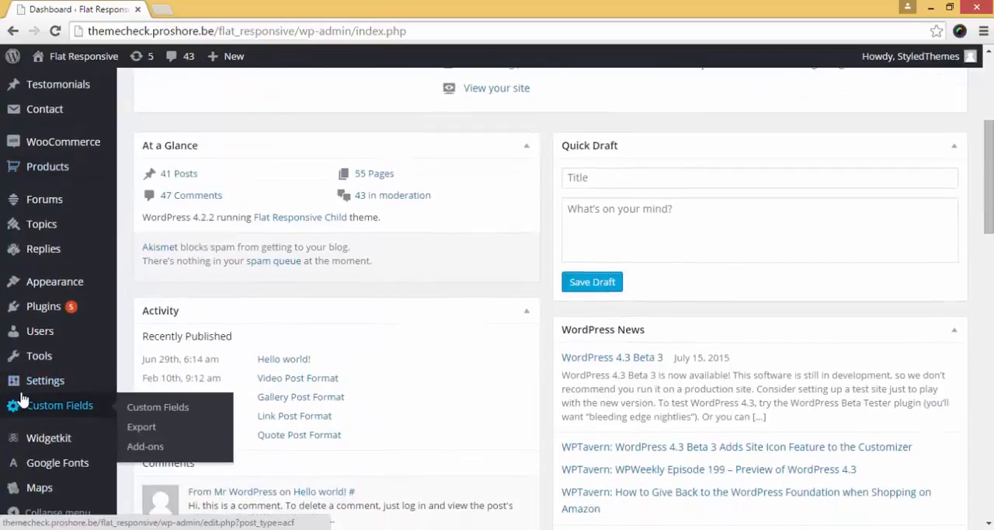
{"action": "mouse_move", "coordinate": [101, 307]}
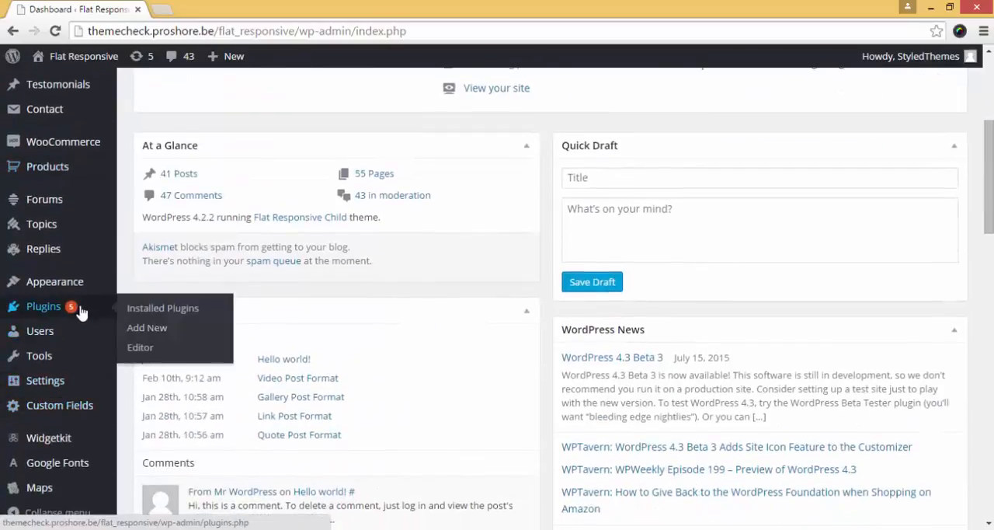
{"action": "left_click", "coordinate": [159, 334]}
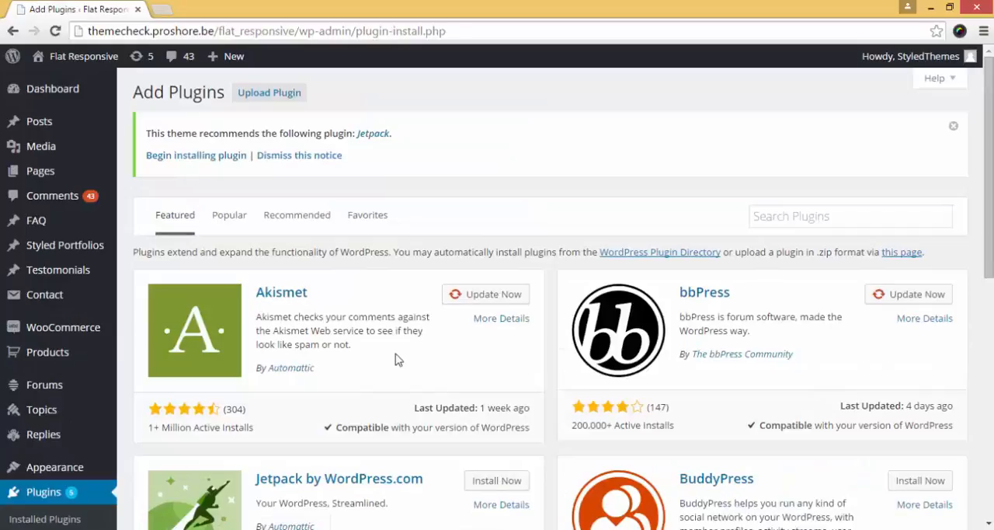
Search the plugin directory for "jetpack"
{"action": "scroll", "coordinate": [394, 359], "scroll_direction": "down", "scroll_amount": 3}
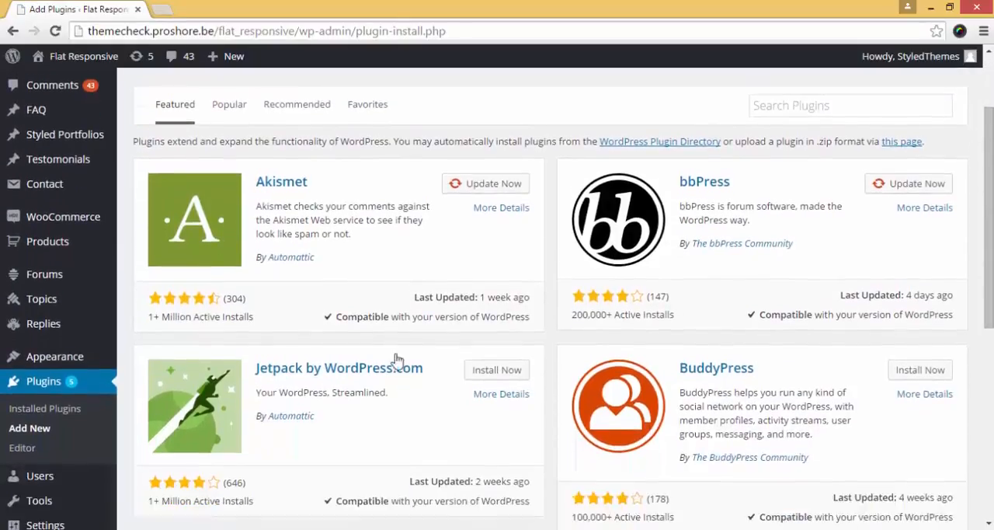
{"action": "scroll", "coordinate": [394, 359], "scroll_direction": "up", "scroll_amount": 2}
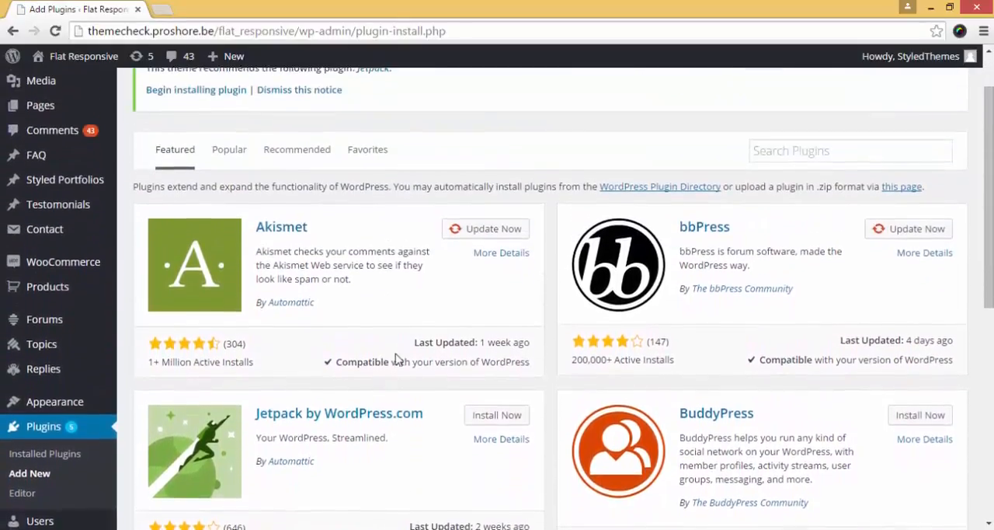
{"action": "scroll", "coordinate": [395, 359], "scroll_direction": "down", "scroll_amount": 1}
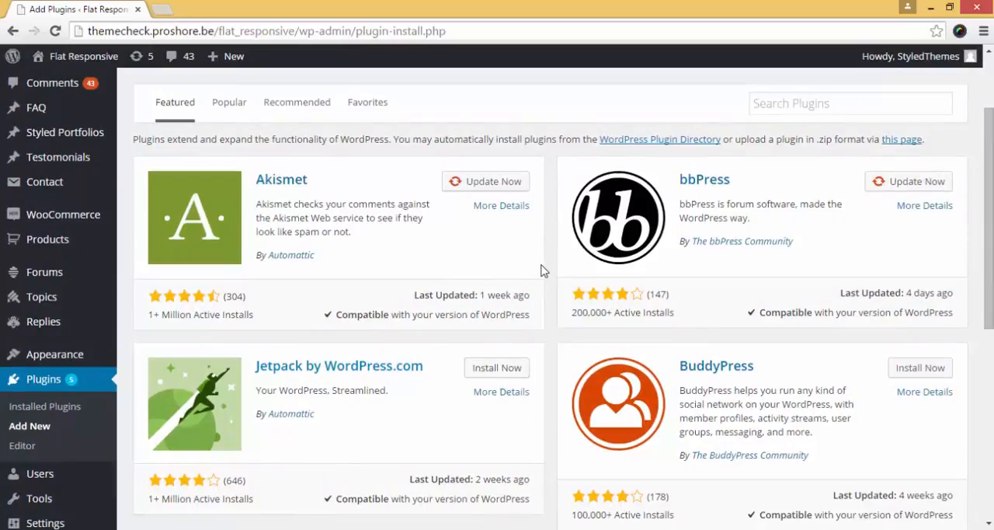
{"action": "scroll", "coordinate": [543, 275], "scroll_direction": "up", "scroll_amount": 1}
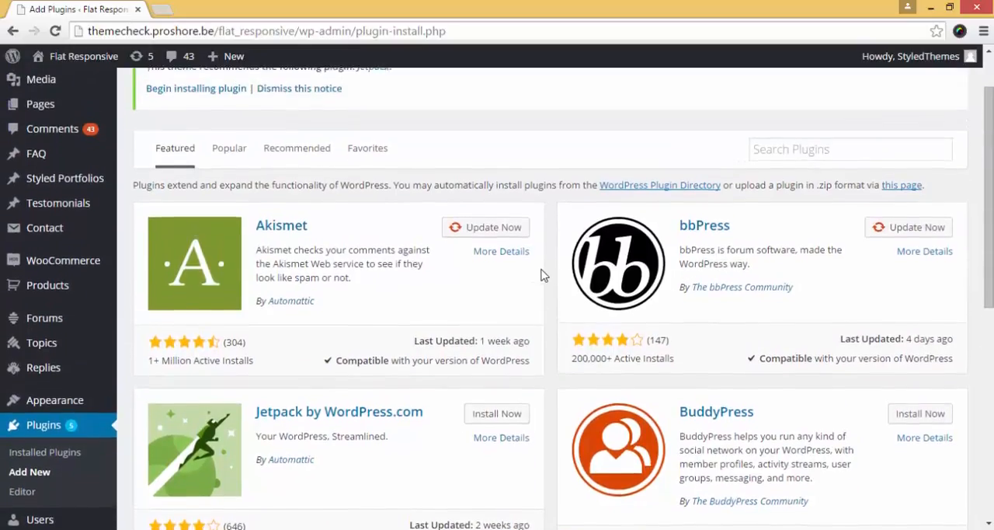
{"action": "left_click", "coordinate": [787, 155]}
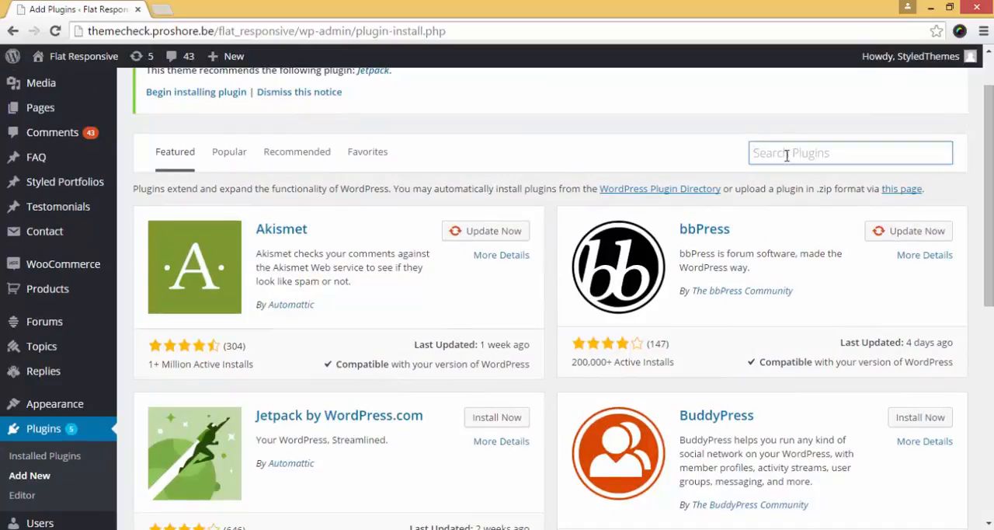
{"action": "type", "text": "jetpack"}
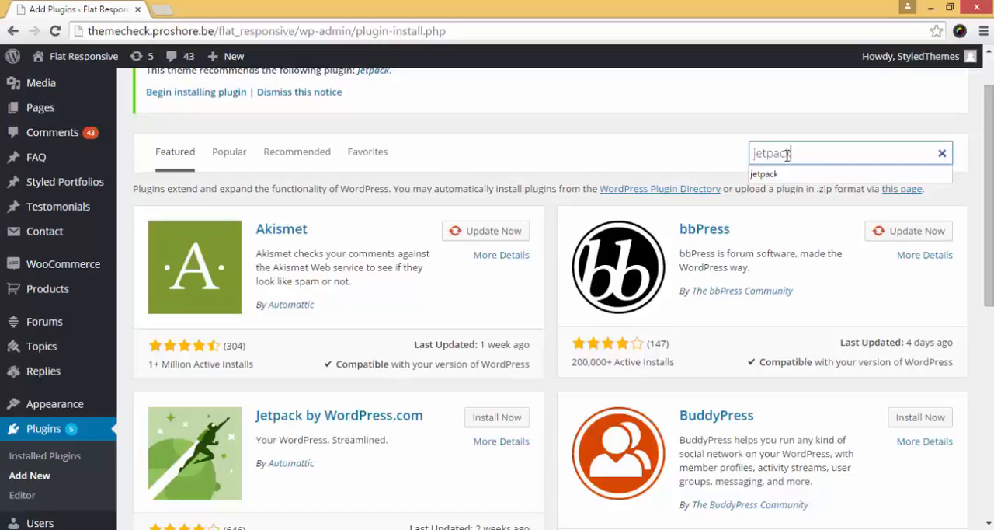
{"action": "key", "text": "Return"}
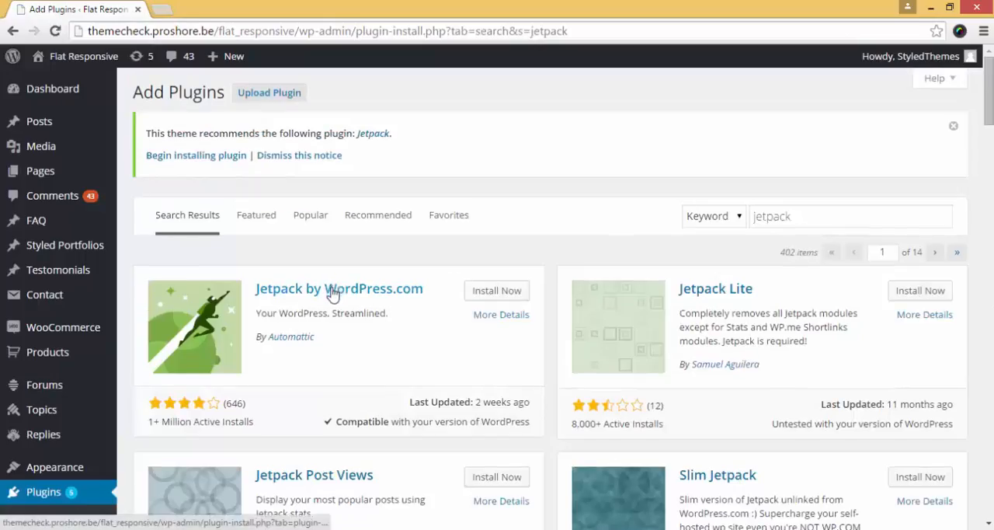
Install the Jetpack by WordPress.com plugin from the search results and activate it
{"action": "left_click", "coordinate": [497, 290]}
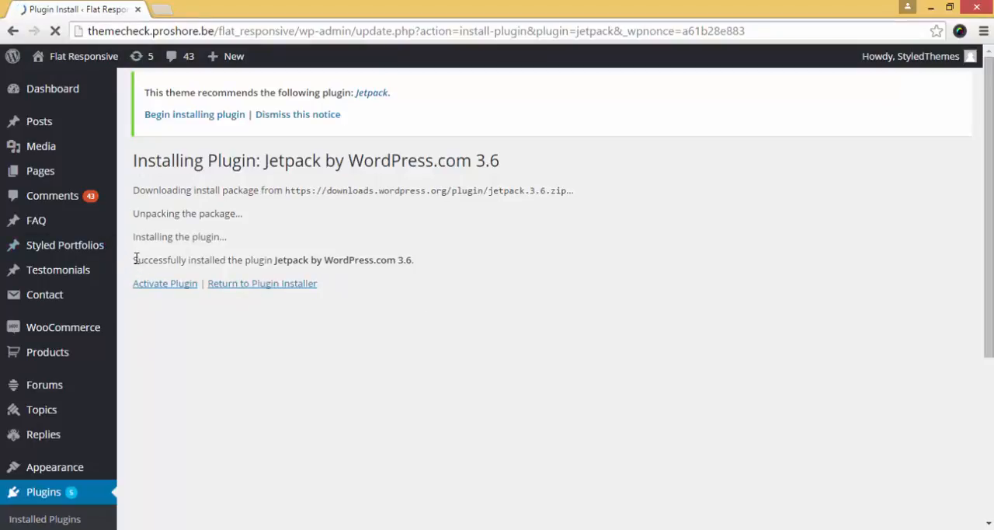
{"action": "left_click_drag", "start_coordinate": [135, 259], "coordinate": [388, 261]}
{"action": "left_click", "coordinate": [265, 327]}
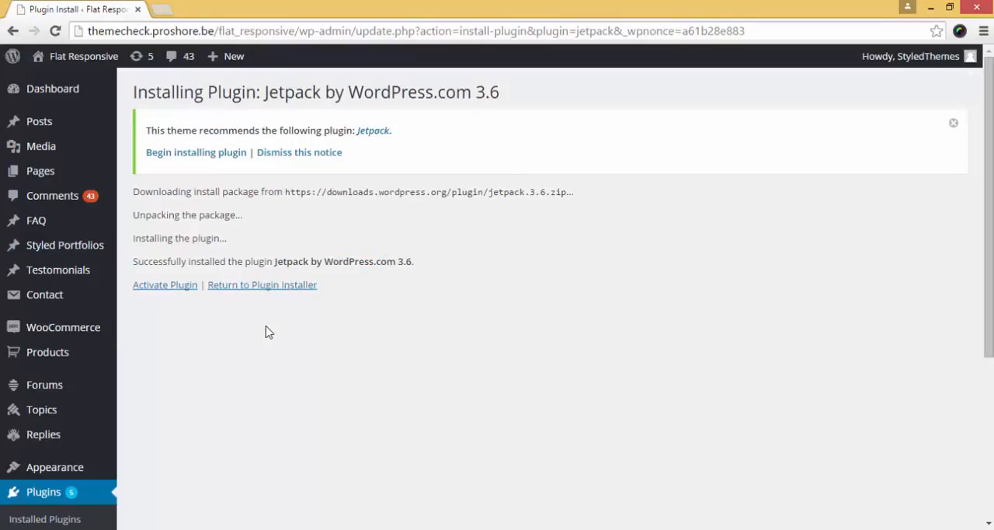
{"action": "left_click", "coordinate": [166, 287]}
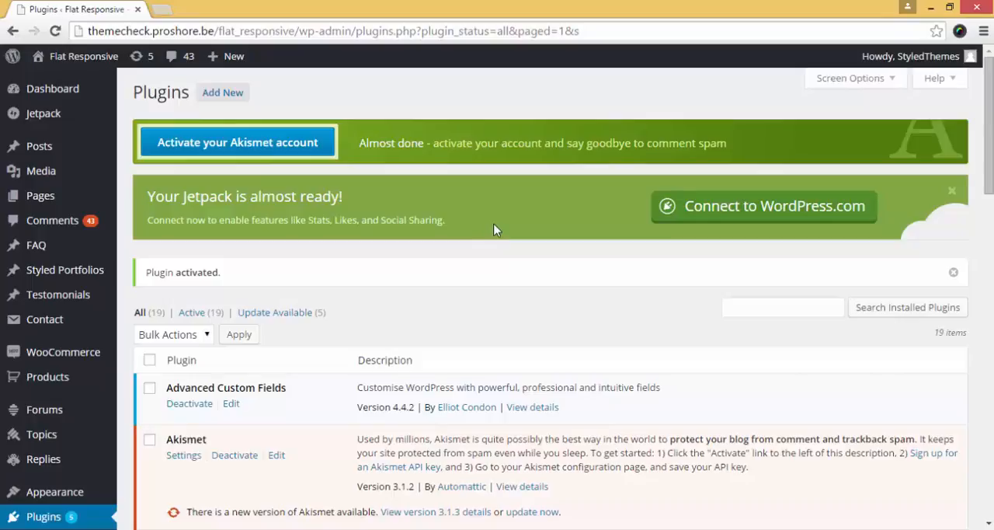
Connect Jetpack to WordPress.com and approve the connection with the prefilled account credentials
{"action": "left_click", "coordinate": [730, 209]}
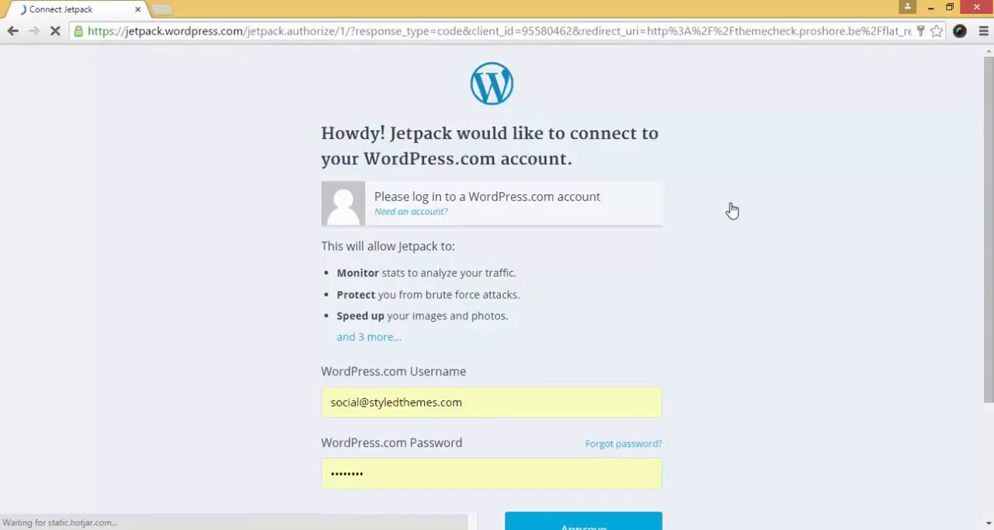
{"action": "scroll", "coordinate": [586, 338], "scroll_direction": "down", "scroll_amount": 1}
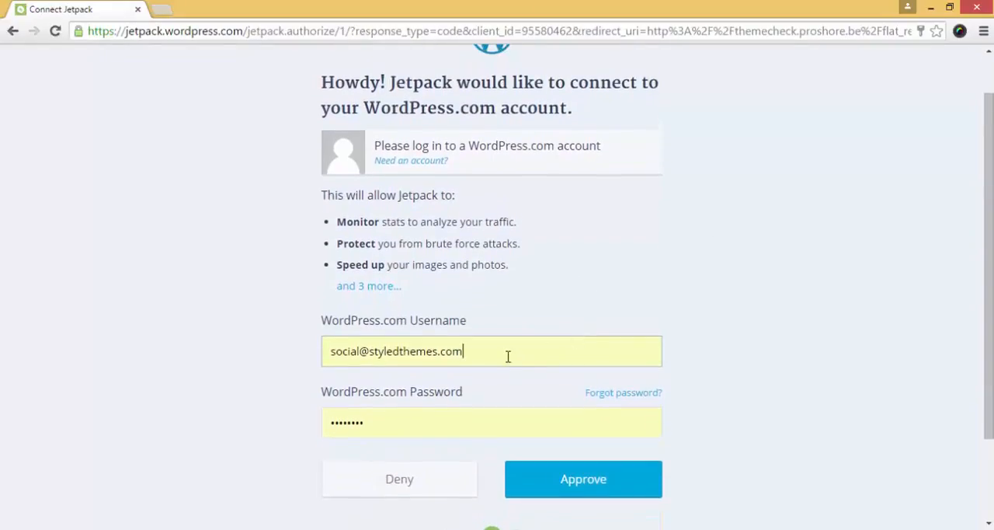
{"action": "left_click", "coordinate": [506, 354]}
{"action": "left_click_drag", "start_coordinate": [440, 431], "coordinate": [339, 393]}
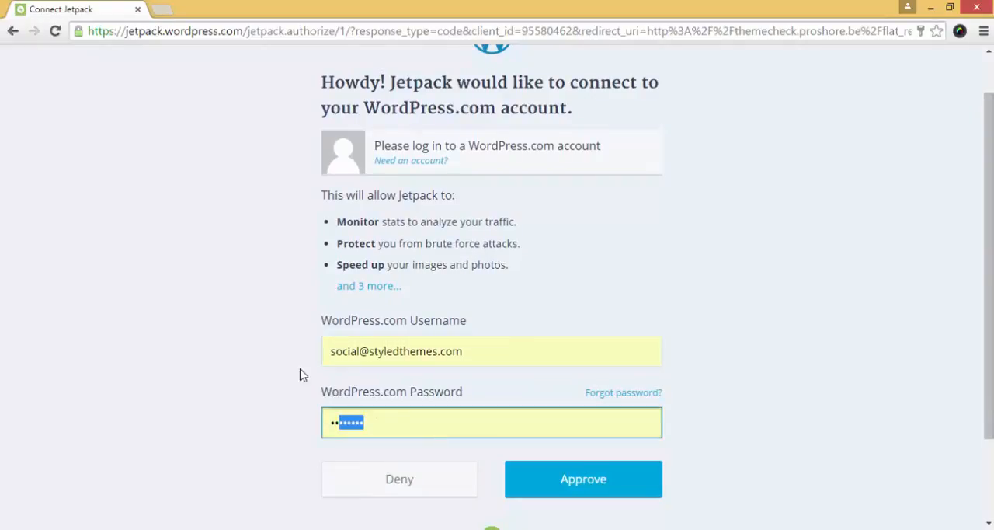
{"action": "left_click", "coordinate": [282, 360]}
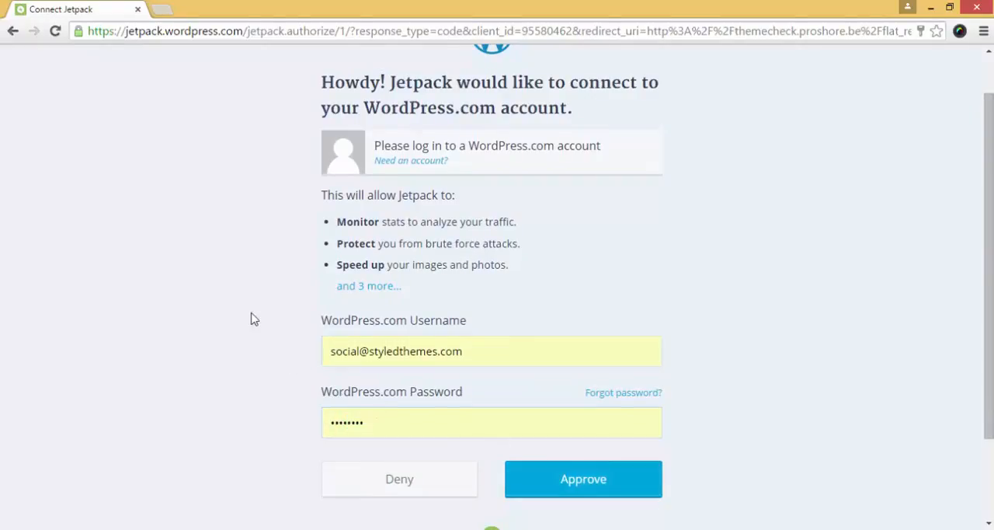
{"action": "left_click", "coordinate": [456, 358]}
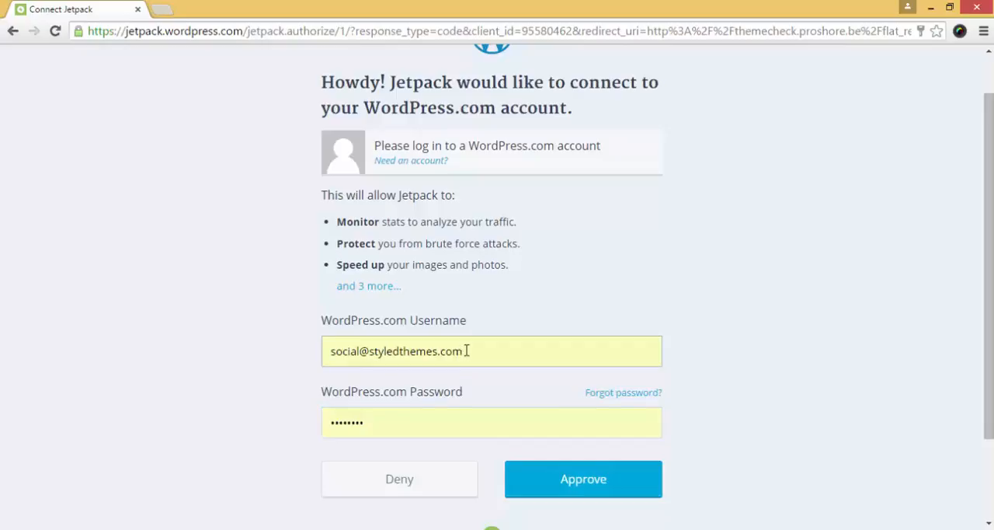
{"action": "left_click", "coordinate": [461, 426]}
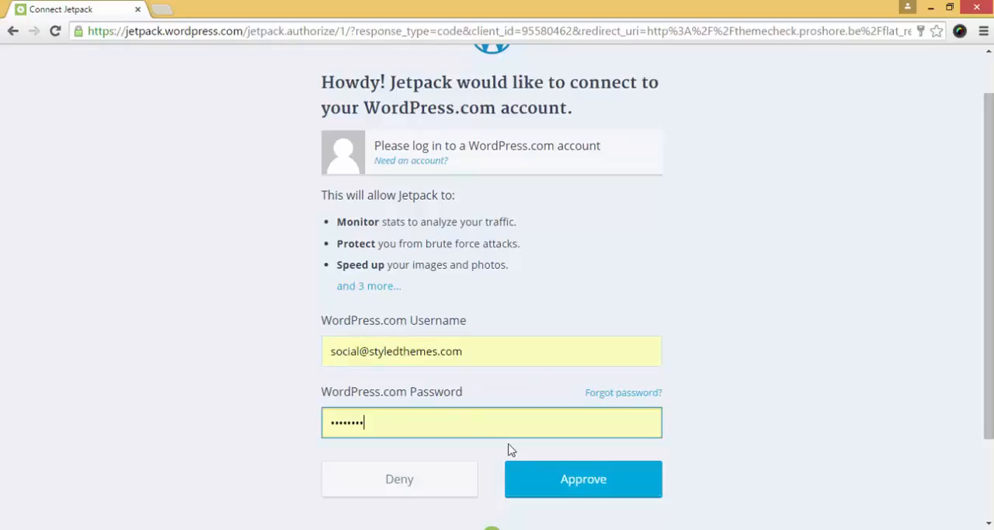
{"action": "left_click", "coordinate": [563, 482]}
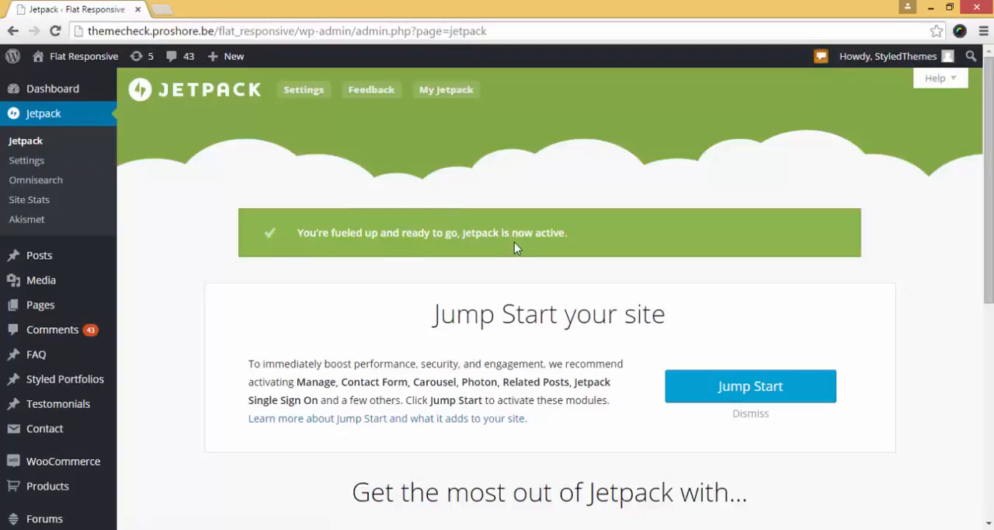
Open the full list of Jetpack features and activate the Widget Visibility module
{"action": "scroll", "coordinate": [515, 248], "scroll_direction": "down", "scroll_amount": 5}
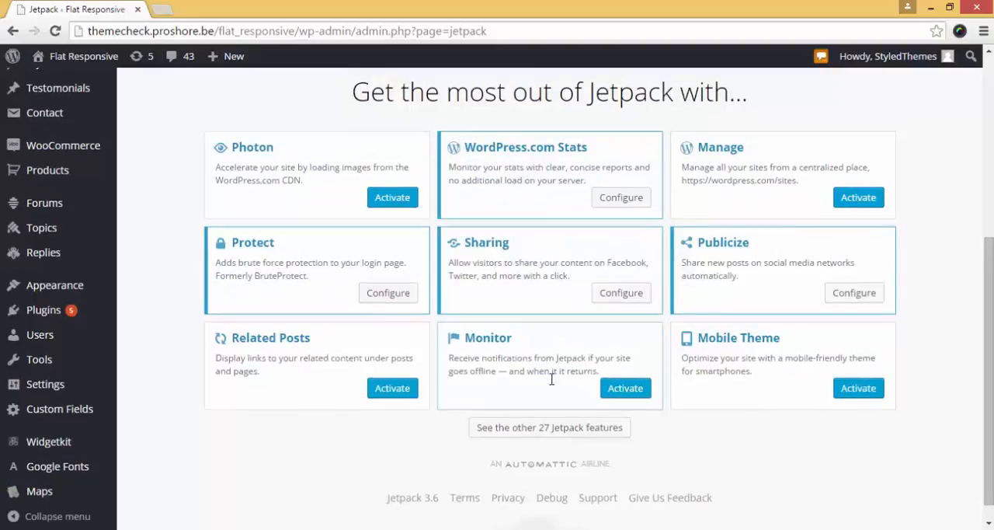
{"action": "left_click", "coordinate": [556, 428]}
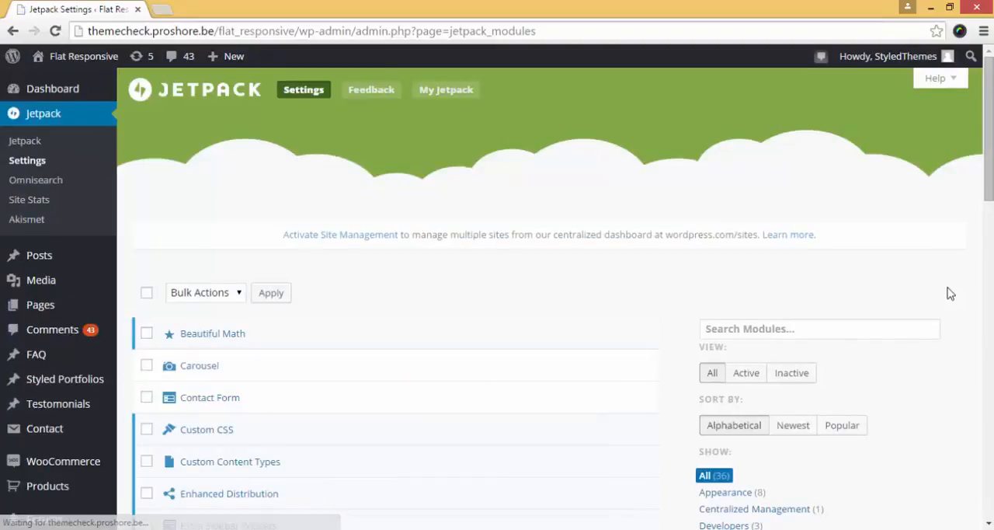
{"action": "scroll", "coordinate": [950, 294], "scroll_direction": "down", "scroll_amount": 3}
{"action": "scroll", "coordinate": [950, 294], "scroll_direction": "down", "scroll_amount": 10}
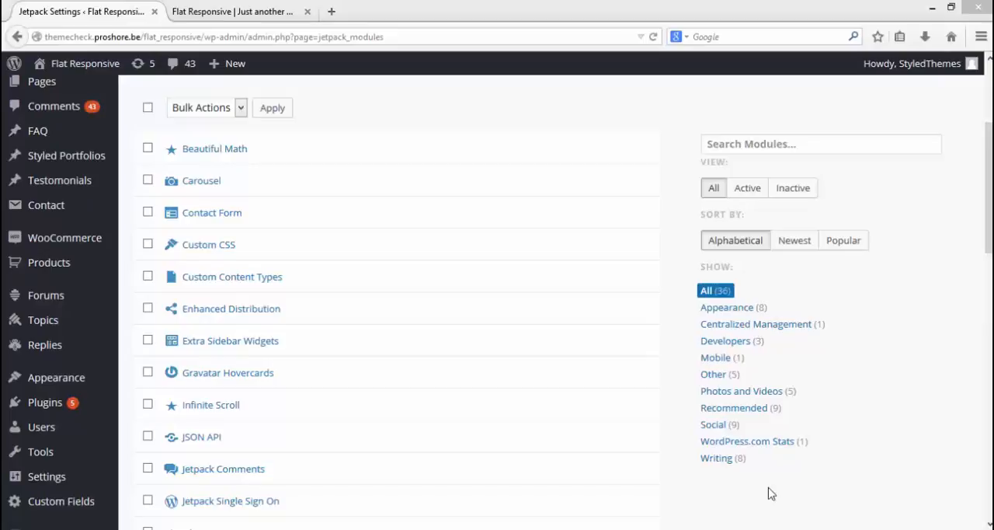
{"action": "scroll", "coordinate": [771, 494], "scroll_direction": "down", "scroll_amount": 10}
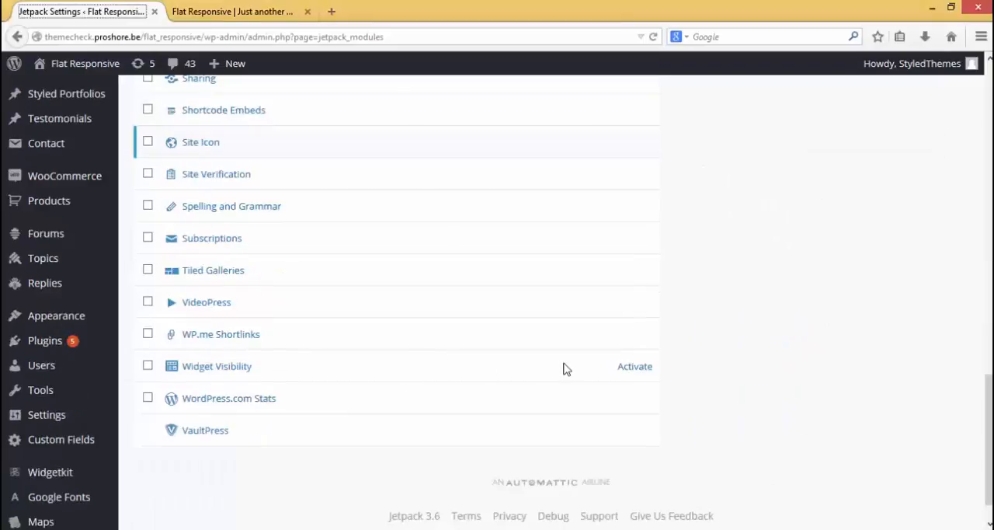
{"action": "left_click", "coordinate": [634, 373]}
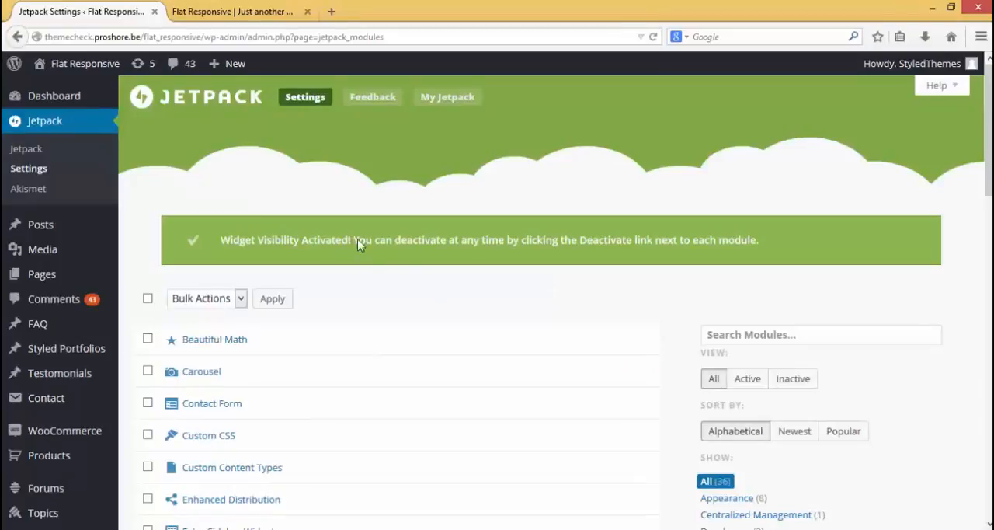
Open the site's Widgets management page
{"action": "scroll", "coordinate": [394, 309], "scroll_direction": "down", "scroll_amount": 5}
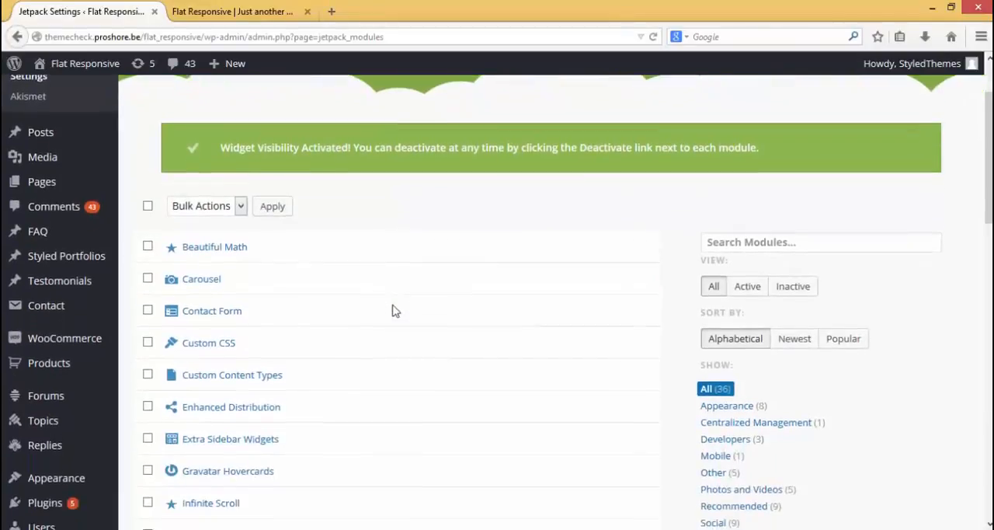
{"action": "mouse_move", "coordinate": [77, 348]}
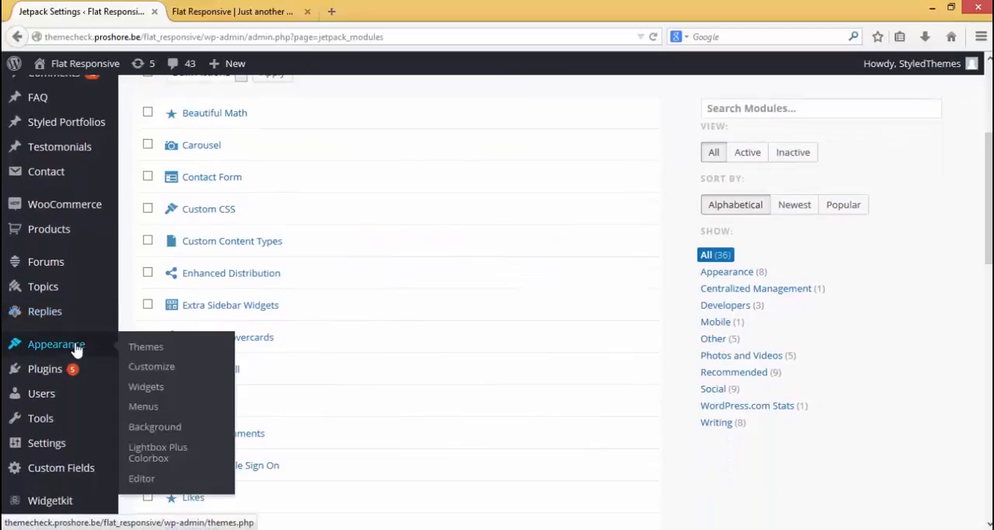
{"action": "left_click", "coordinate": [155, 381]}
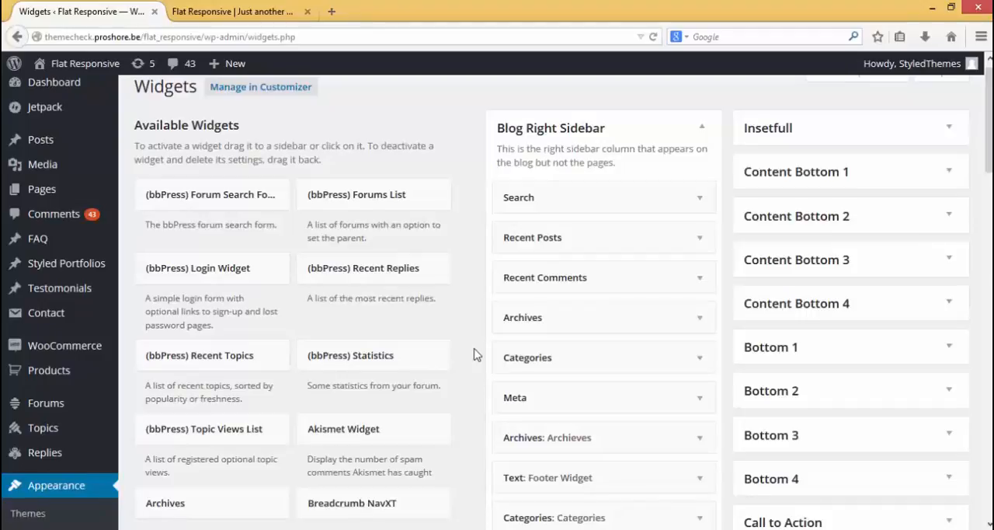
Expand the Banner Wide widget area and open the settings of its "!Google Map" text widget
{"action": "scroll", "coordinate": [476, 354], "scroll_direction": "down", "scroll_amount": 5}
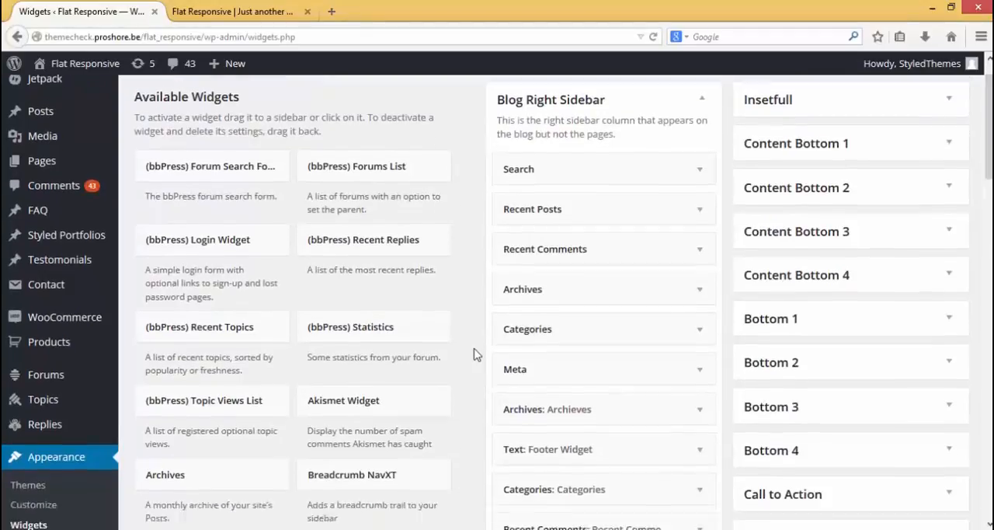
{"action": "scroll", "coordinate": [473, 353], "scroll_direction": "down", "scroll_amount": 1}
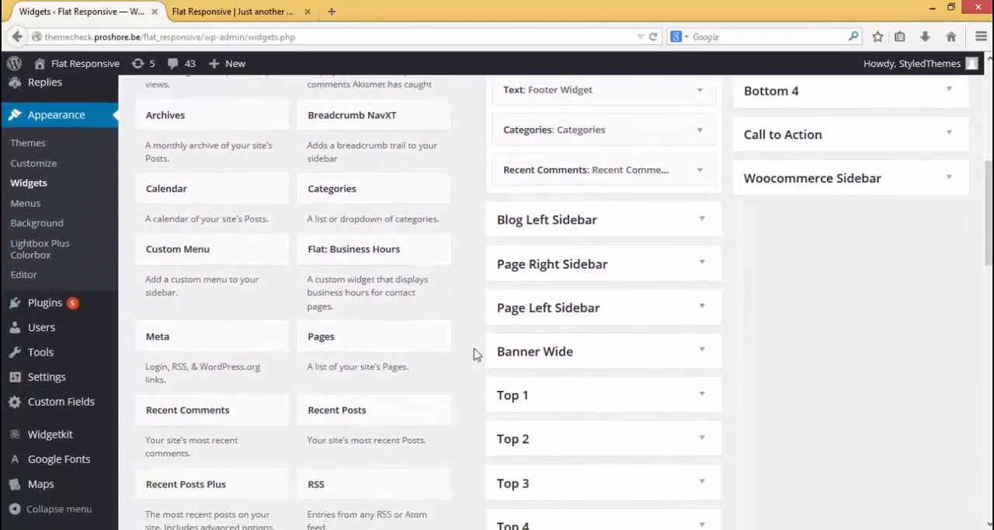
{"action": "left_click", "coordinate": [702, 352]}
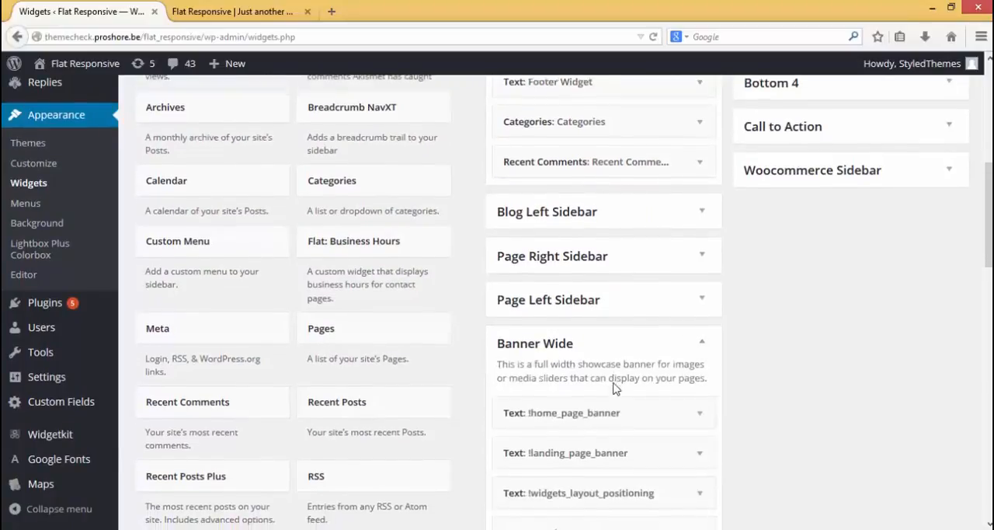
{"action": "scroll", "coordinate": [660, 384], "scroll_direction": "down", "scroll_amount": 3}
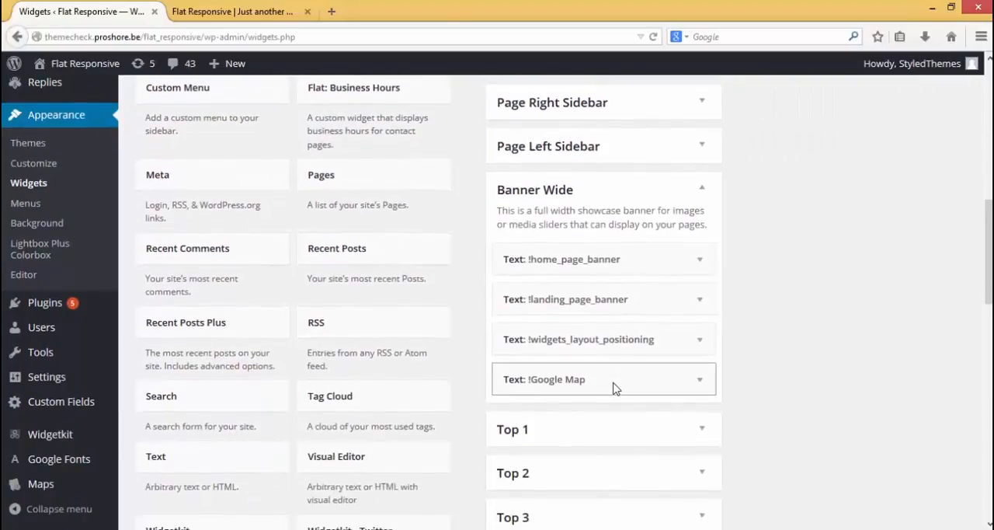
{"action": "left_click", "coordinate": [701, 386]}
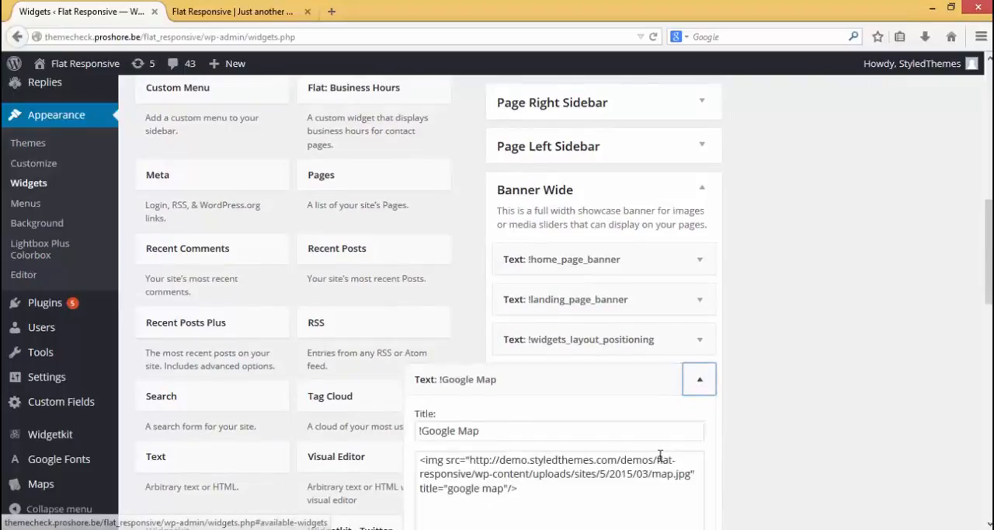
Open the visibility rules of the "!Google Map" text widget
{"action": "scroll", "coordinate": [660, 456], "scroll_direction": "down", "scroll_amount": 1}
{"action": "scroll", "coordinate": [660, 456], "scroll_direction": "down", "scroll_amount": 2}
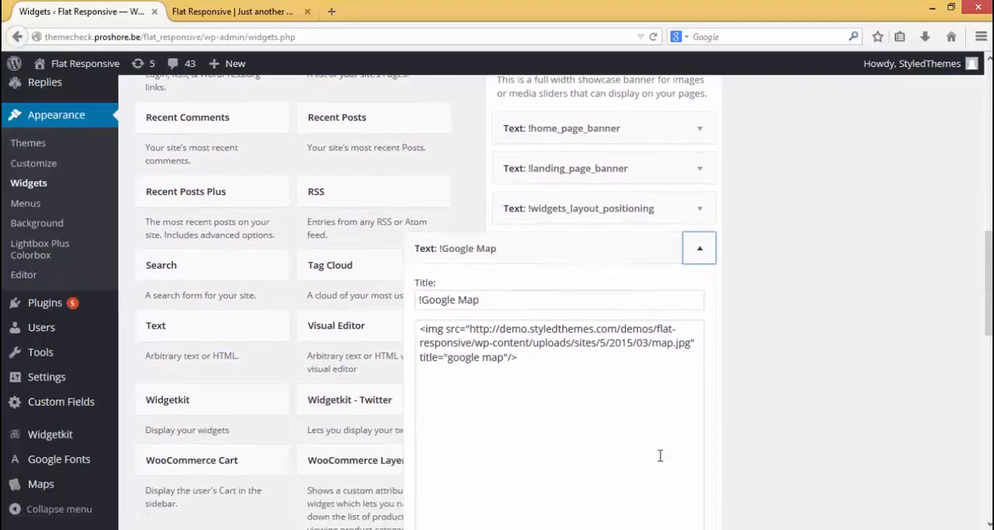
{"action": "scroll", "coordinate": [660, 456], "scroll_direction": "down", "scroll_amount": 5}
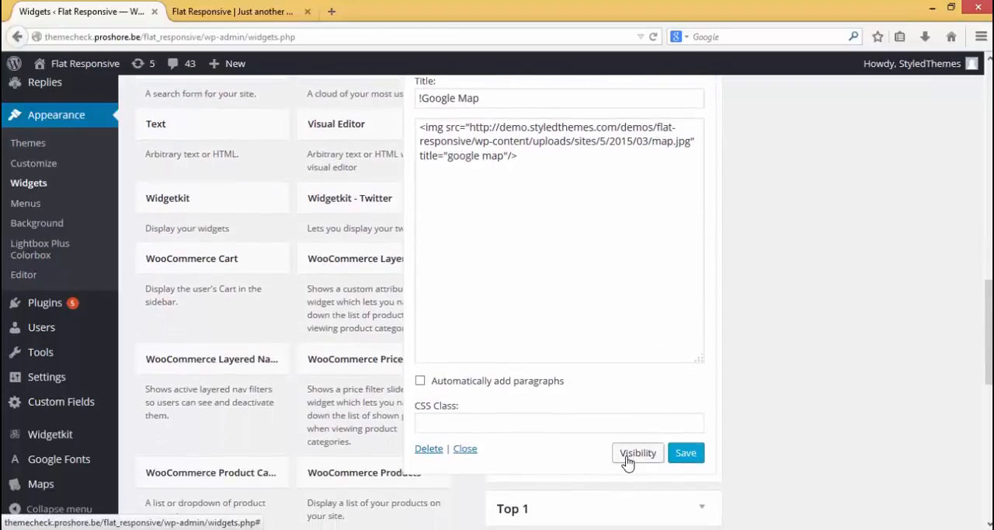
{"action": "left_click", "coordinate": [627, 460]}
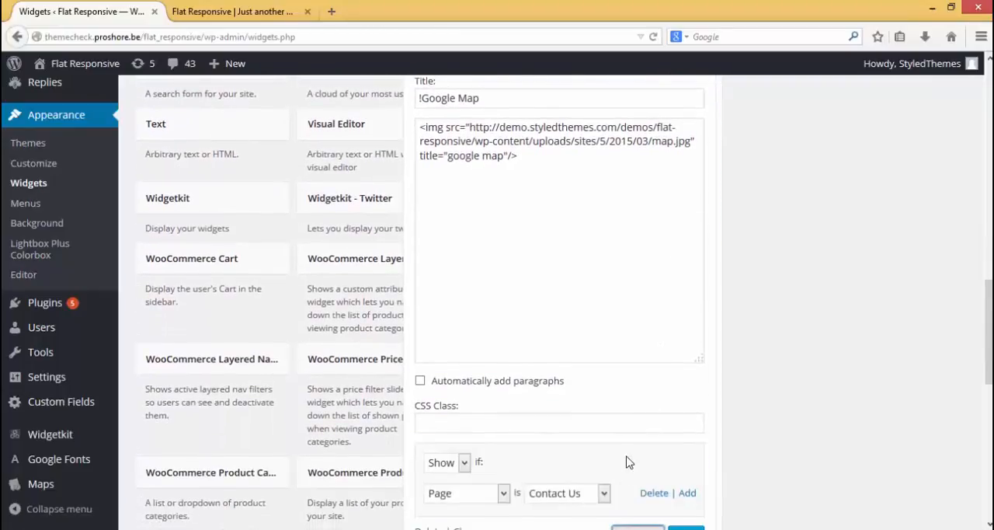
{"action": "scroll", "coordinate": [629, 462], "scroll_direction": "down", "scroll_amount": 3}
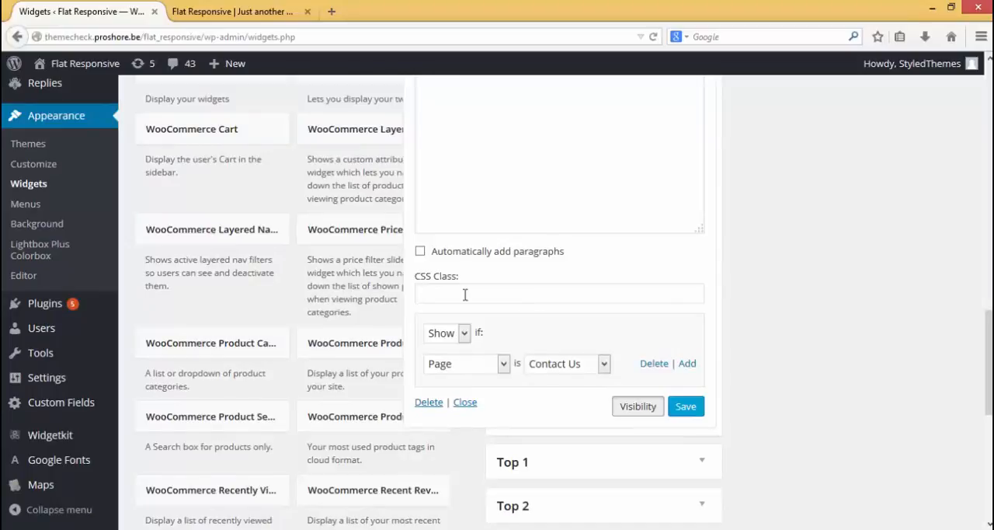
Check the Contact Us page and its address on the live site, and return to the widget settings
{"action": "key", "text": "ctrl+Tab"}
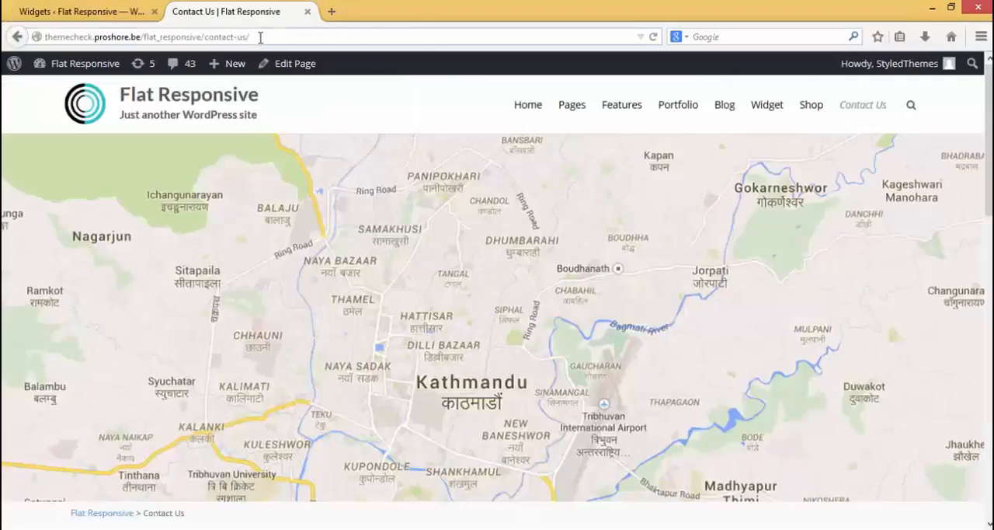
{"action": "left_click_drag", "start_coordinate": [260, 37], "coordinate": [218, 36]}
{"action": "left_click", "coordinate": [101, 11]}
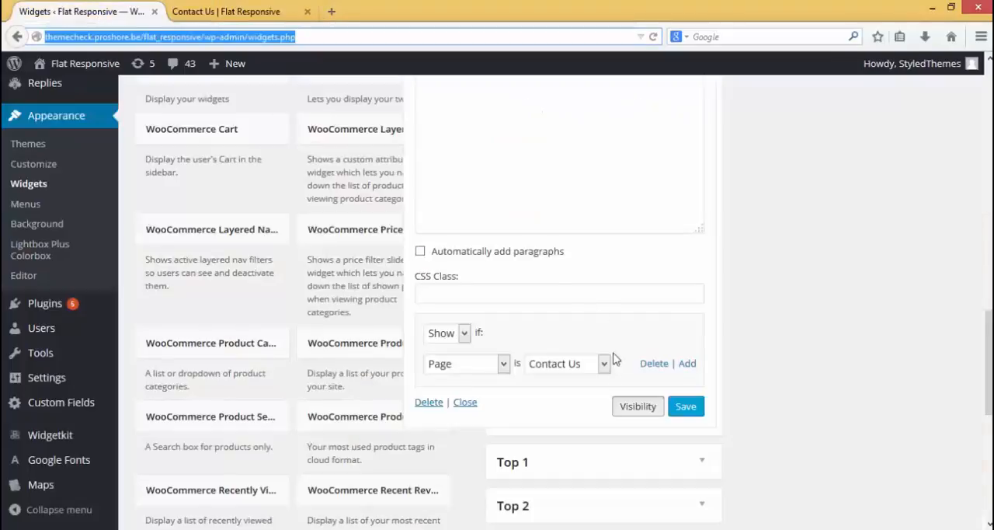
Add a second visibility rule showing the map widget if Page is Frequently Asked Questions, and save the widget
{"action": "left_click", "coordinate": [686, 364]}
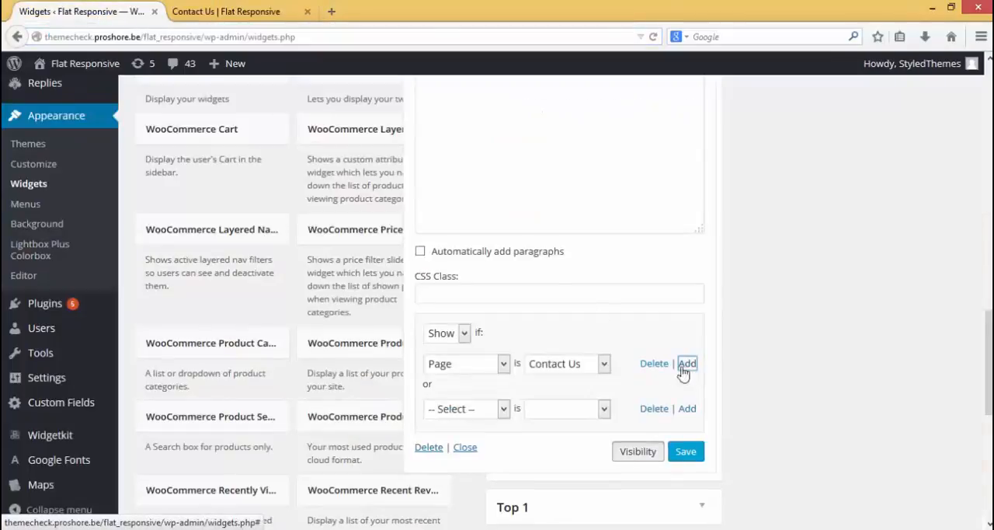
{"action": "left_click", "coordinate": [504, 409]}
{"action": "left_click", "coordinate": [466, 526]}
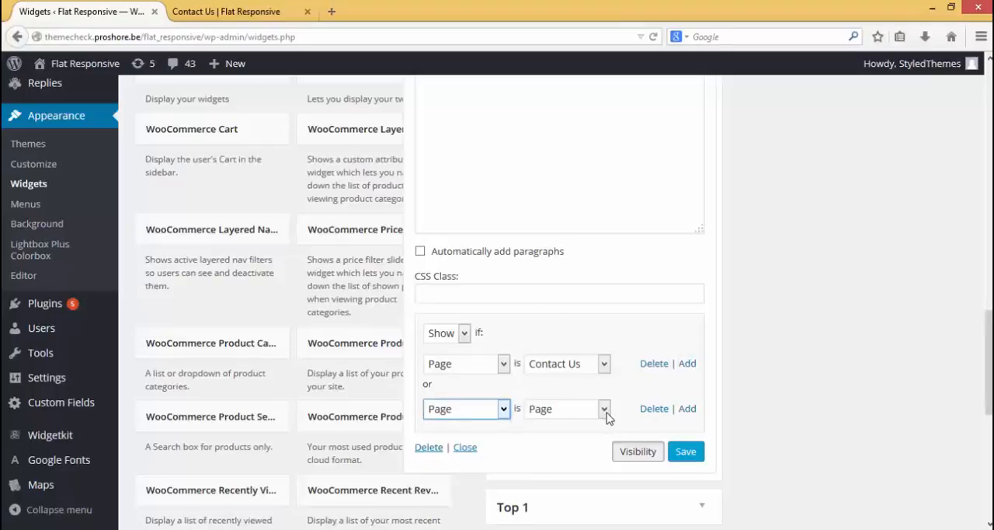
{"action": "left_click", "coordinate": [604, 409]}
{"action": "scroll", "coordinate": [621, 388], "scroll_direction": "down", "scroll_amount": 6}
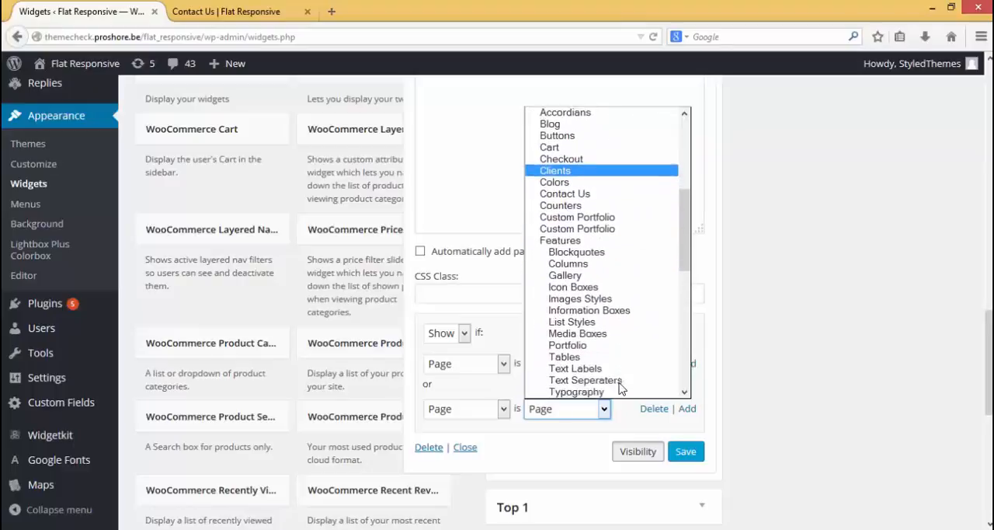
{"action": "scroll", "coordinate": [621, 388], "scroll_direction": "down", "scroll_amount": 9}
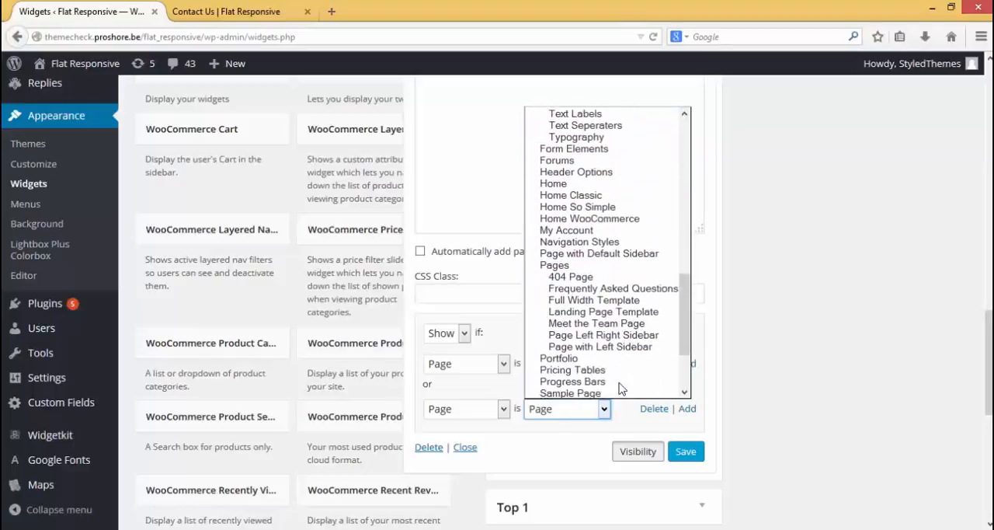
{"action": "left_click", "coordinate": [631, 288]}
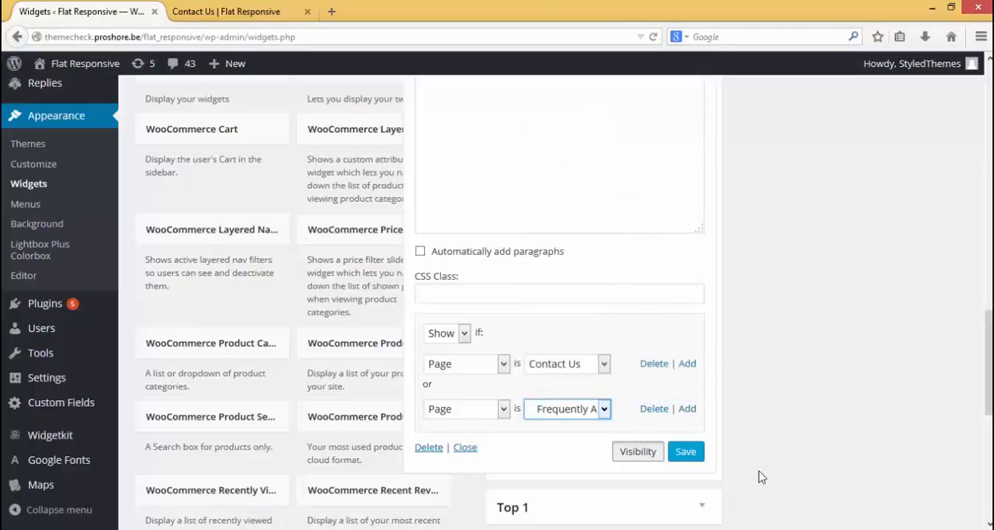
{"action": "left_click", "coordinate": [685, 455]}
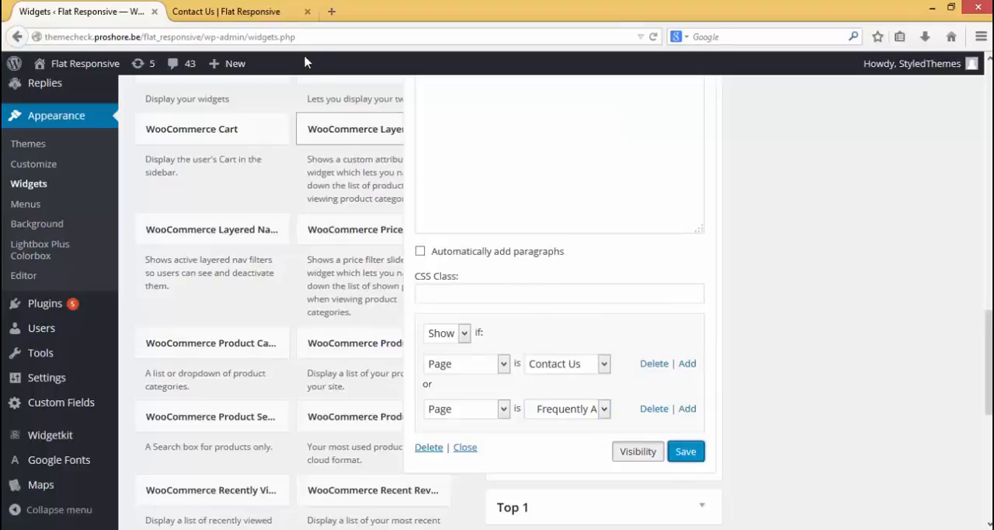
Open the site's Frequently Asked Questions page in a new tab to check the map banner
{"action": "left_click", "coordinate": [256, 11]}
{"action": "mouse_move", "coordinate": [627, 111]}
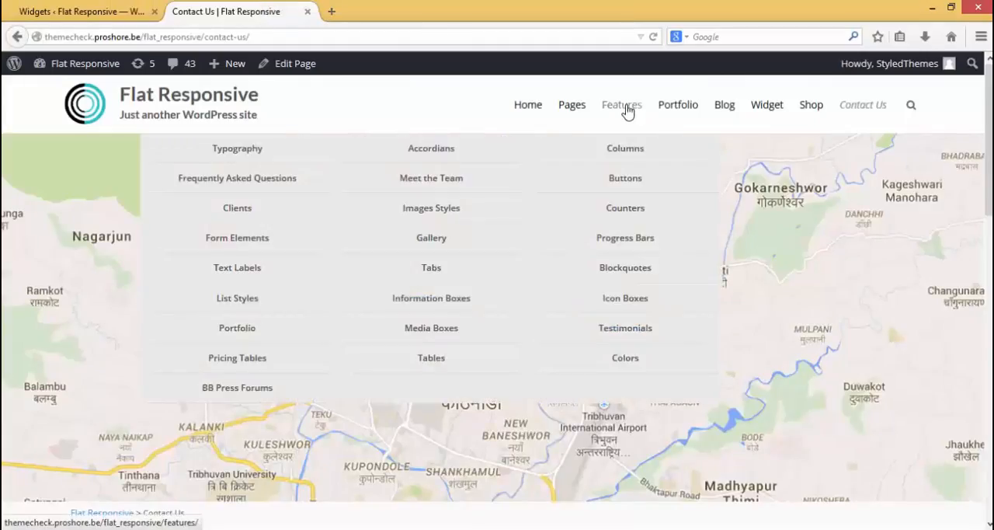
{"action": "middle_click", "coordinate": [281, 186]}
{"action": "left_click", "coordinate": [369, 12]}
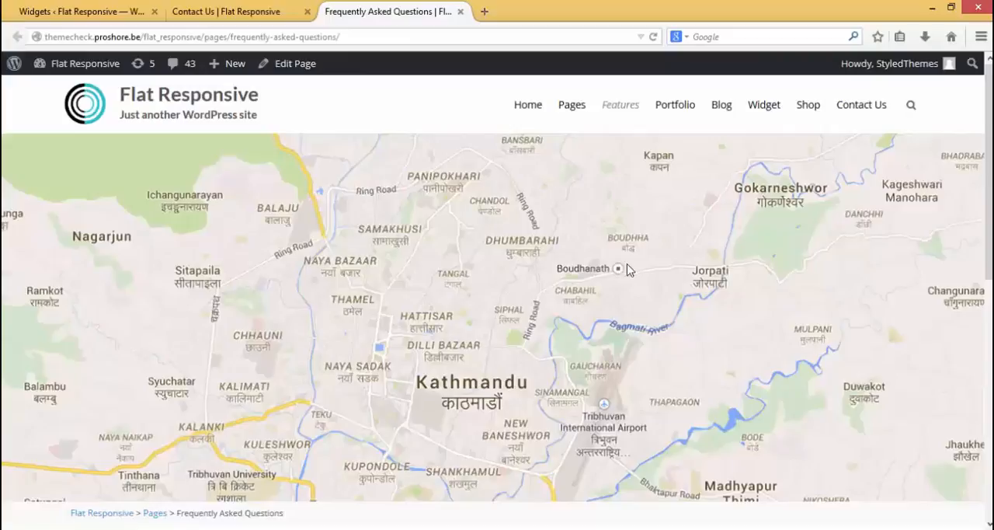
Delete the Frequently Asked Questions visibility rule from the map widget and save the widget
{"action": "left_click", "coordinate": [102, 10]}
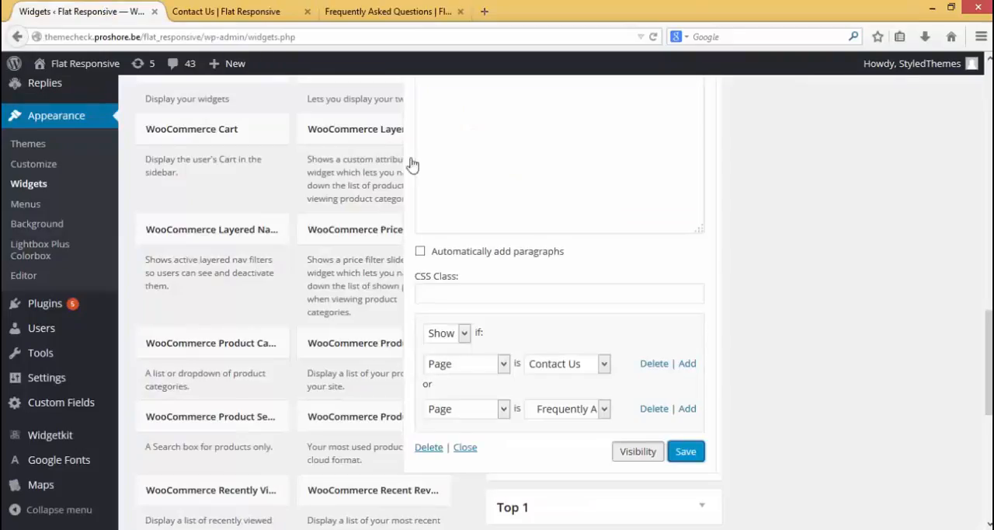
{"action": "left_click", "coordinate": [653, 408]}
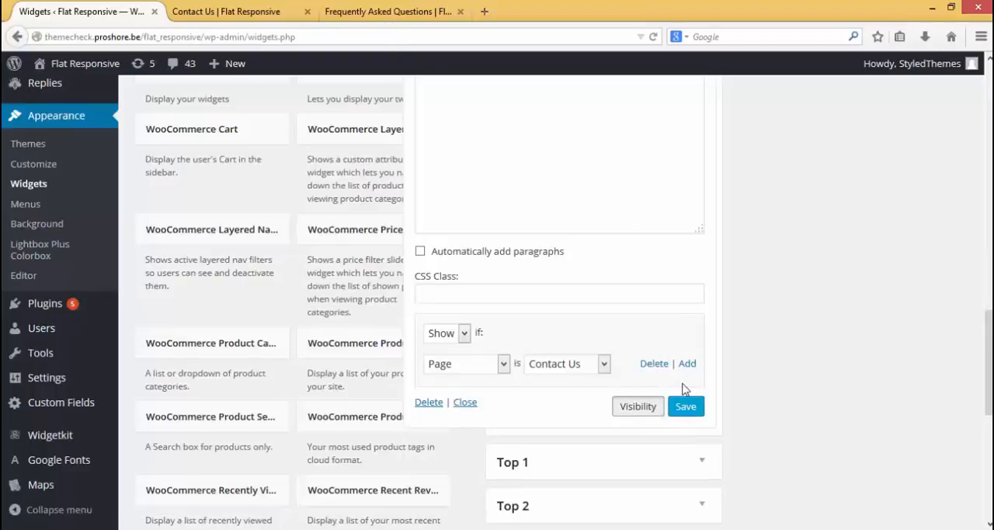
{"action": "left_click", "coordinate": [680, 412]}
Reload the Frequently Asked Questions page to check its banner area, and return to the widget settings
{"action": "left_click", "coordinate": [378, 13]}
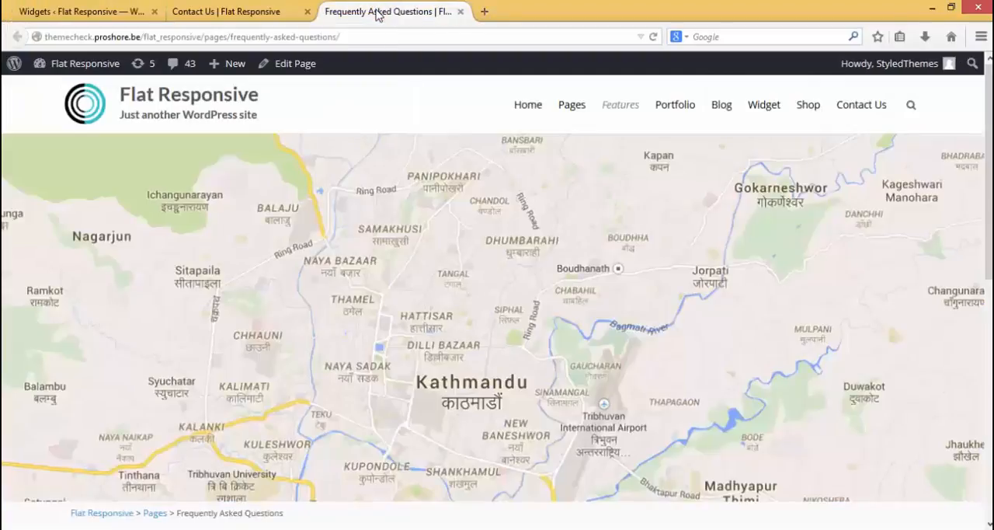
{"action": "left_click", "coordinate": [654, 36]}
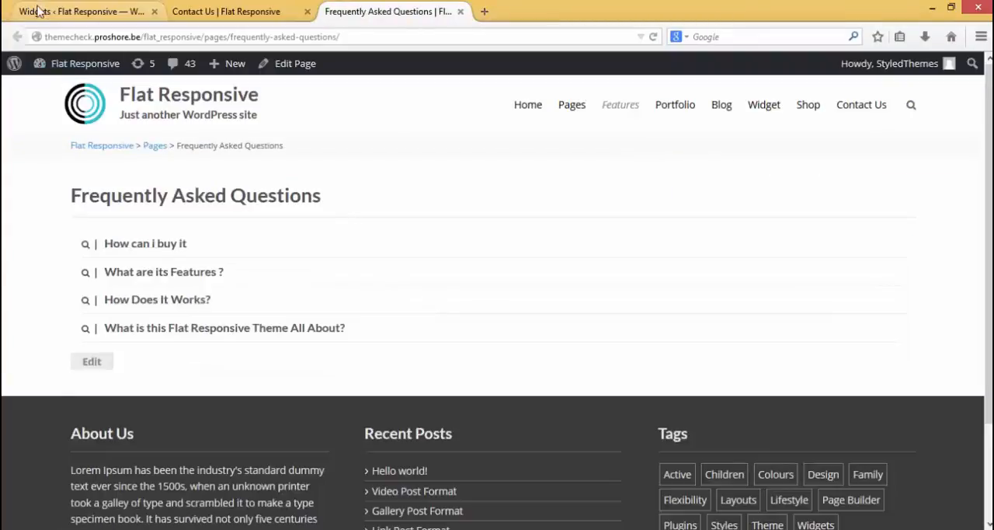
{"action": "left_click", "coordinate": [43, 12]}
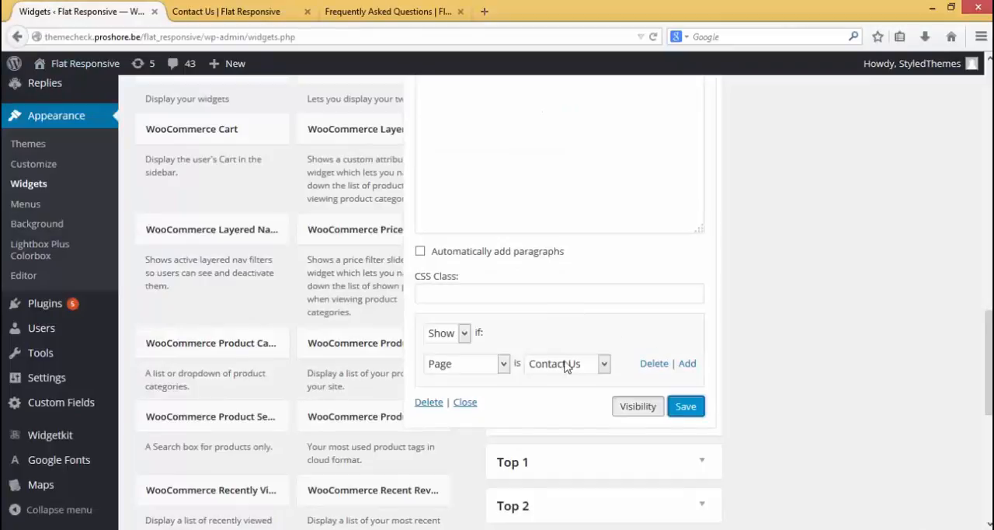
Review the map widget's visibility settings and the choices of its Show condition
{"action": "scroll", "coordinate": [571, 287], "scroll_direction": "up", "scroll_amount": 2}
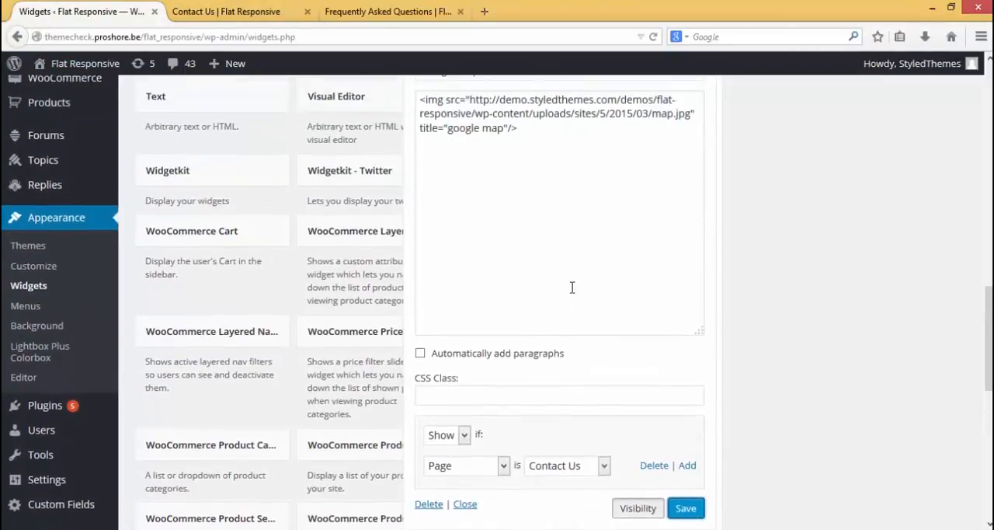
{"action": "scroll", "coordinate": [572, 288], "scroll_direction": "down", "scroll_amount": 1}
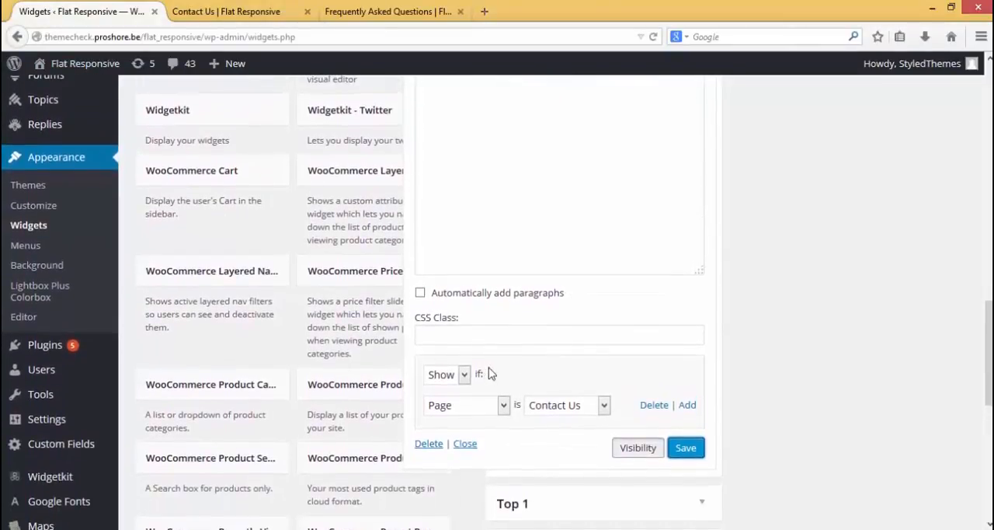
{"action": "left_click", "coordinate": [464, 371]}
{"action": "left_click", "coordinate": [522, 379]}
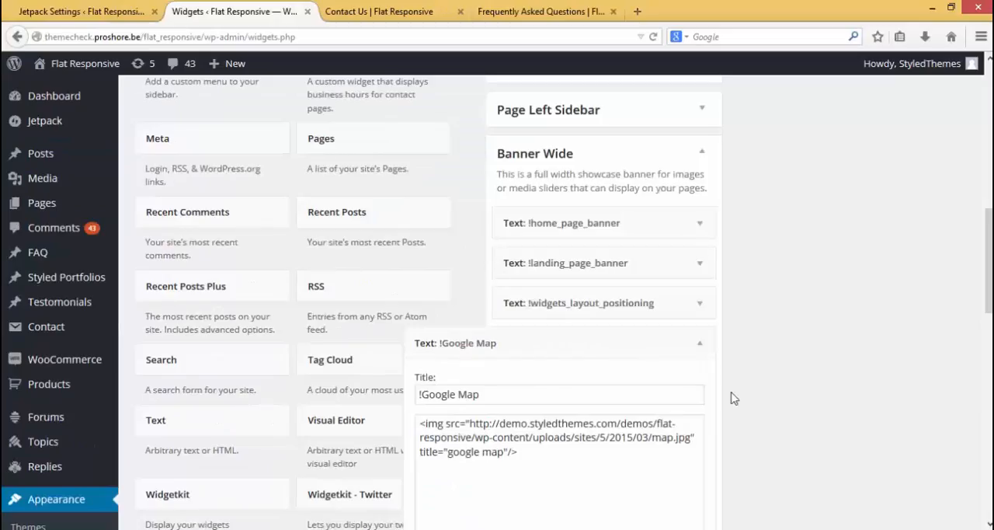
Activate the Custom CSS module in the Jetpack settings
{"action": "left_click", "coordinate": [82, 11]}
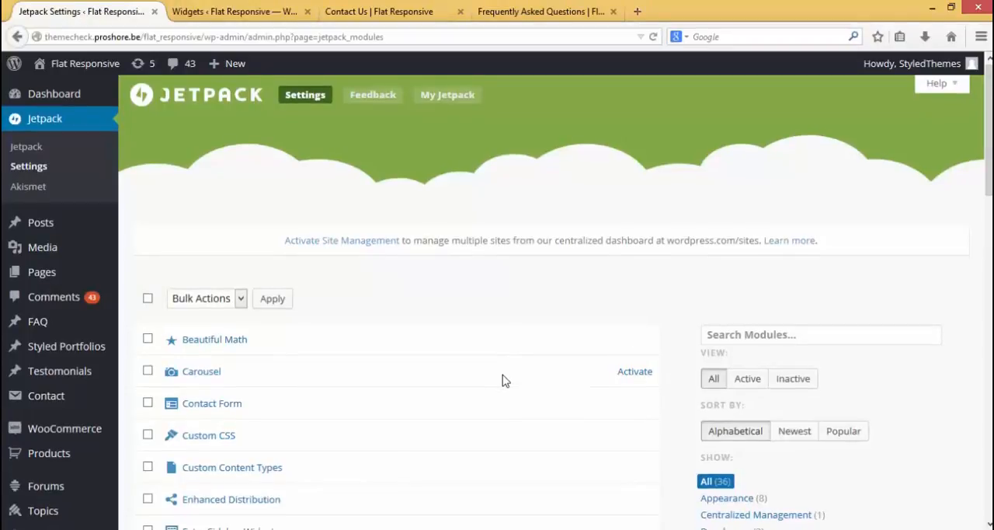
{"action": "scroll", "coordinate": [503, 379], "scroll_direction": "down", "scroll_amount": 2}
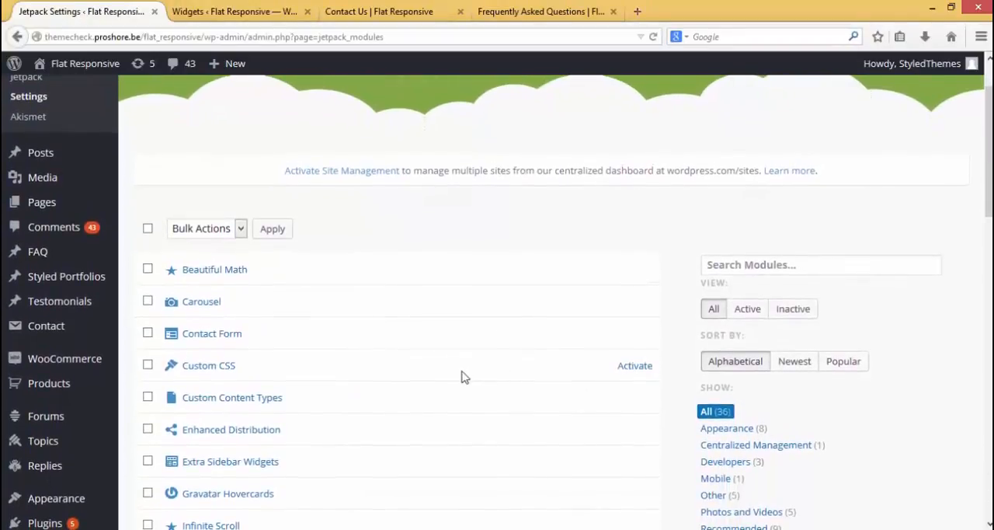
{"action": "left_click", "coordinate": [635, 366]}
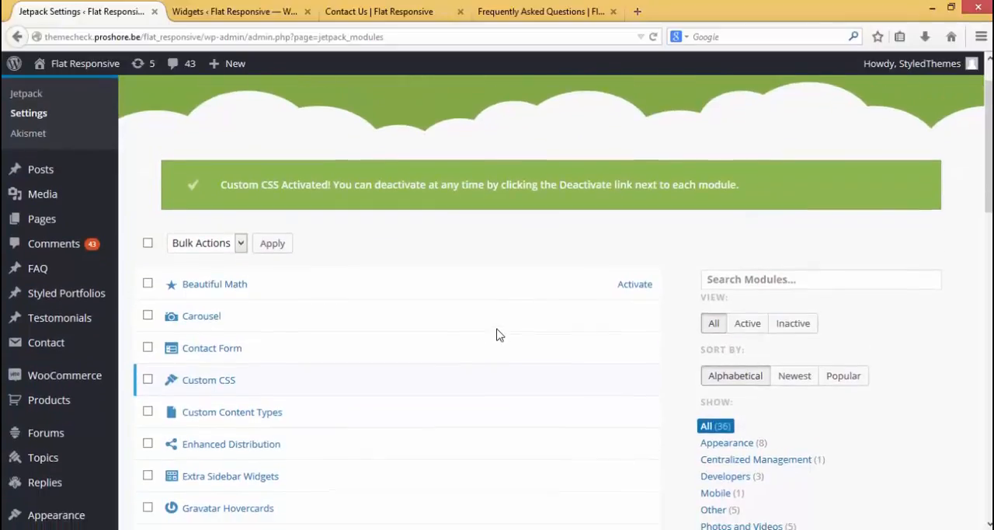
Open the Edit CSS page in a new tab and start an empty line below the welcome comment
{"action": "scroll", "coordinate": [499, 334], "scroll_direction": "down", "scroll_amount": 3}
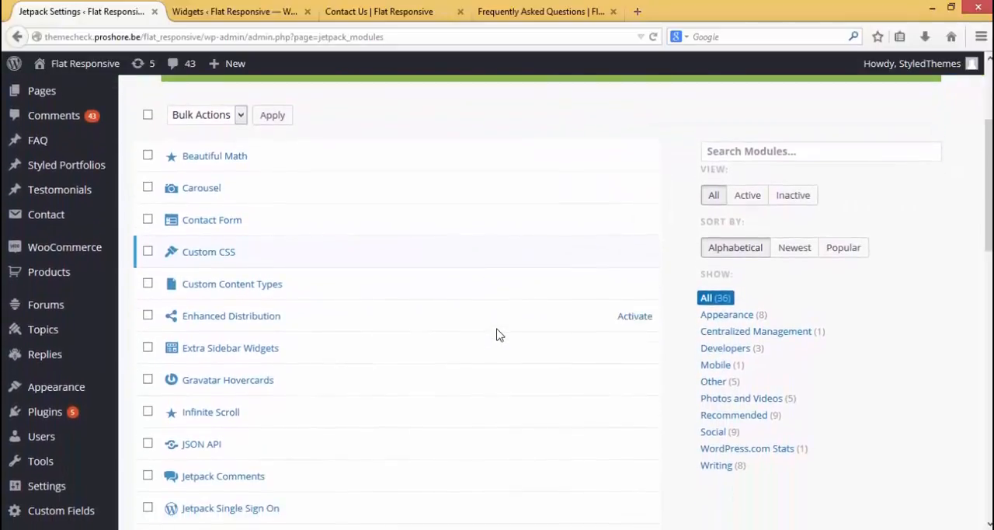
{"action": "mouse_move", "coordinate": [87, 390]}
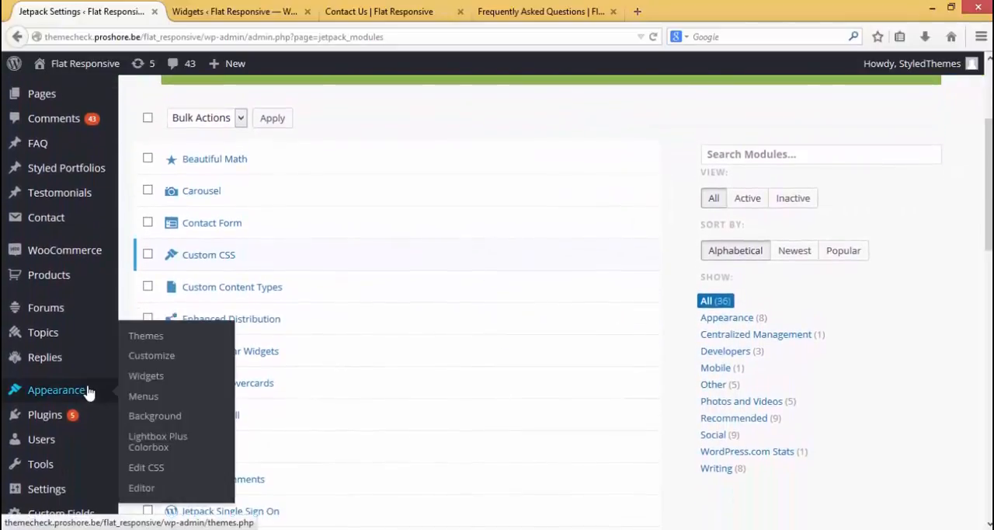
{"action": "middle_click", "coordinate": [156, 469]}
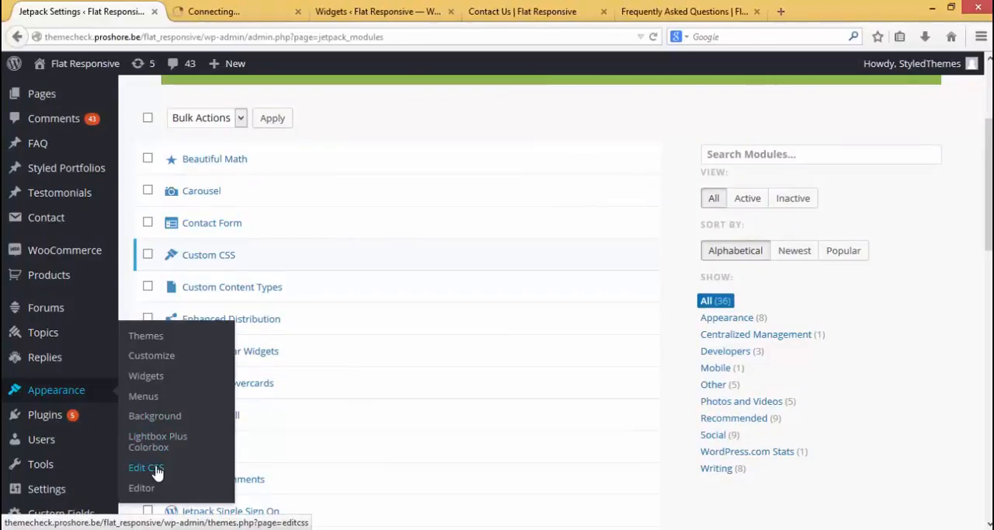
{"action": "left_click", "coordinate": [233, 11]}
{"action": "left_click", "coordinate": [221, 252]}
{"action": "key", "text": "Return"}
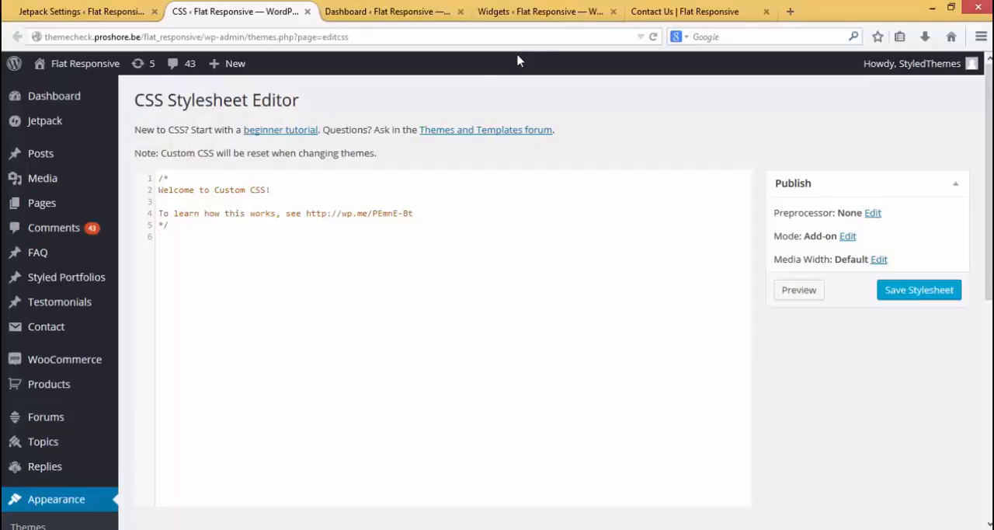
Inspect the round Updates & Support icon on the site's home page with the browser's element inspector
{"action": "left_click", "coordinate": [664, 8]}
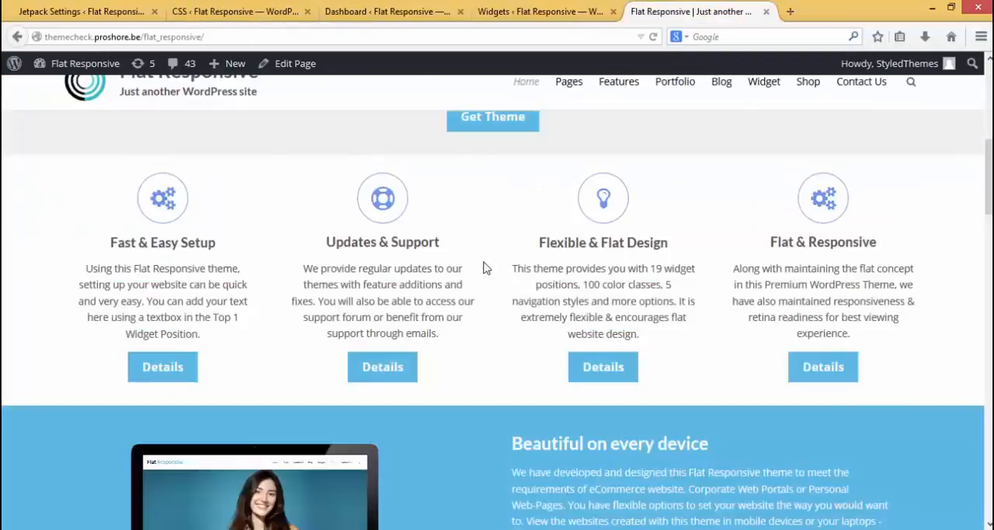
{"action": "scroll", "coordinate": [481, 221], "scroll_direction": "up", "scroll_amount": 4}
{"action": "scroll", "coordinate": [464, 215], "scroll_direction": "down", "scroll_amount": 4}
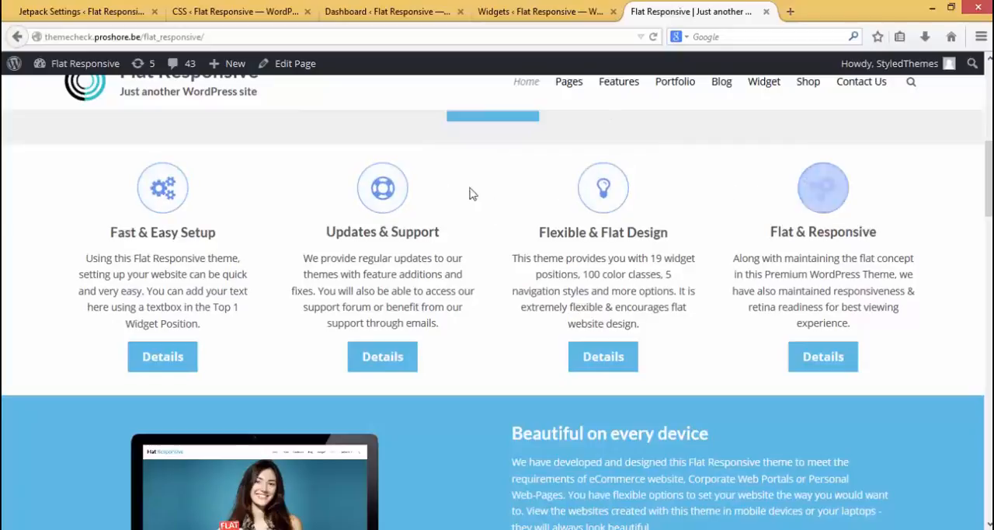
{"action": "right_click", "coordinate": [396, 192]}
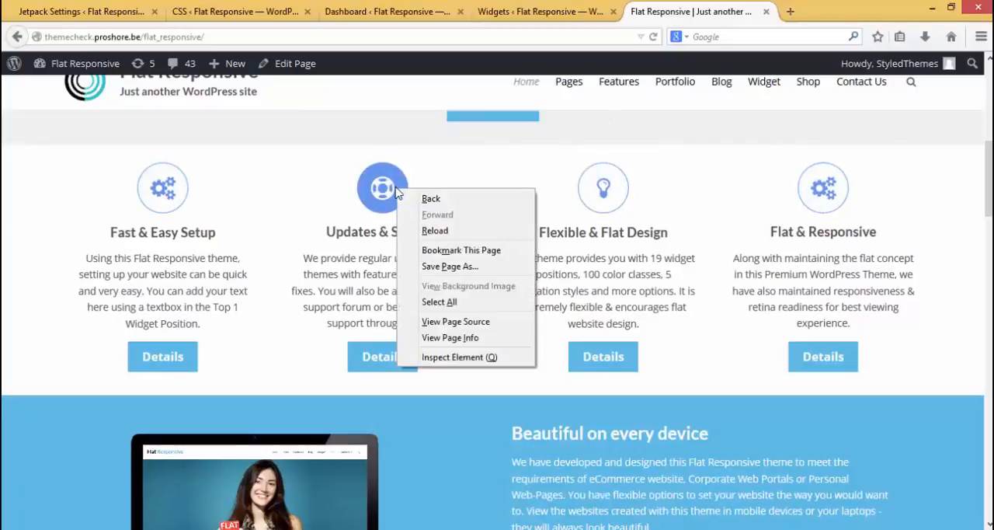
{"action": "left_click", "coordinate": [473, 357]}
Disable the icon style's border-radius: 50px declaration in the inspector's CSS rules
{"action": "scroll", "coordinate": [876, 503], "scroll_direction": "down", "scroll_amount": 5}
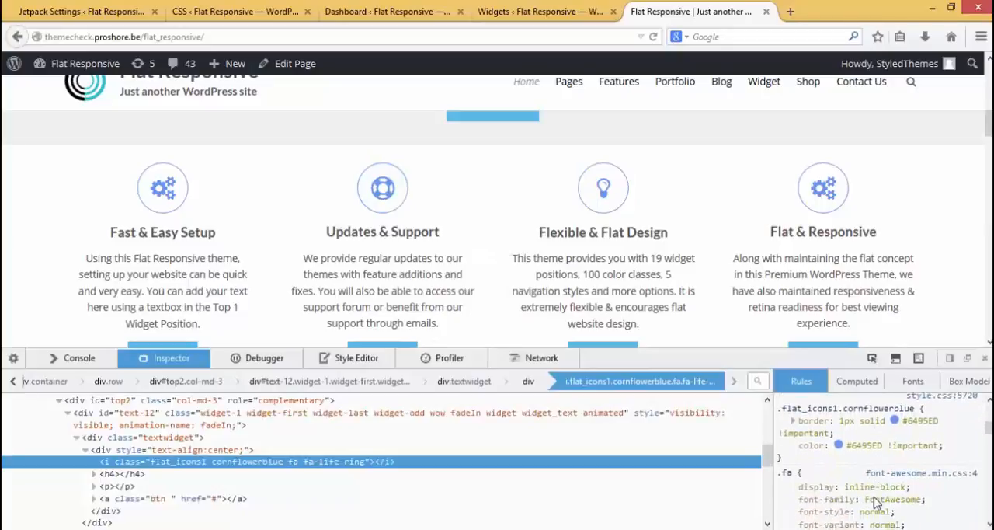
{"action": "scroll", "coordinate": [874, 495], "scroll_direction": "down", "scroll_amount": 10}
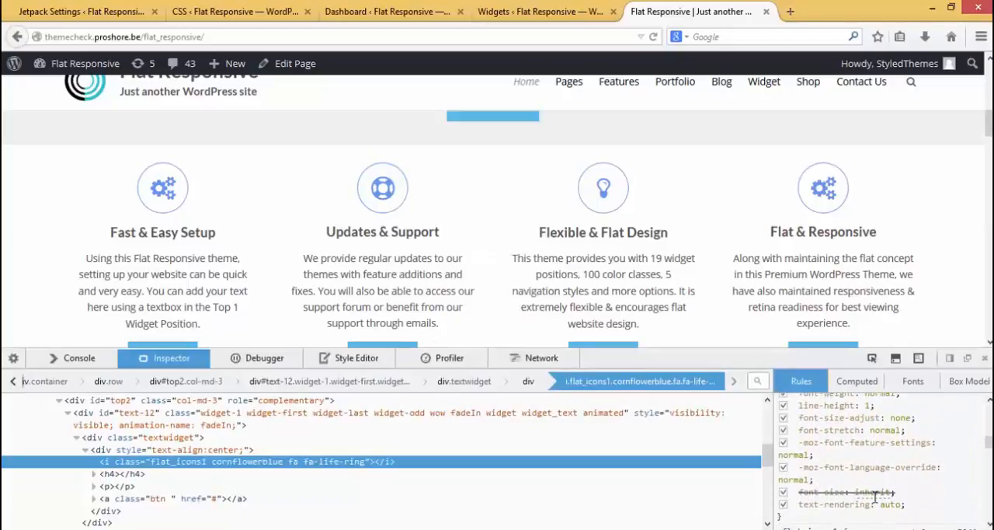
{"action": "left_click", "coordinate": [783, 422]}
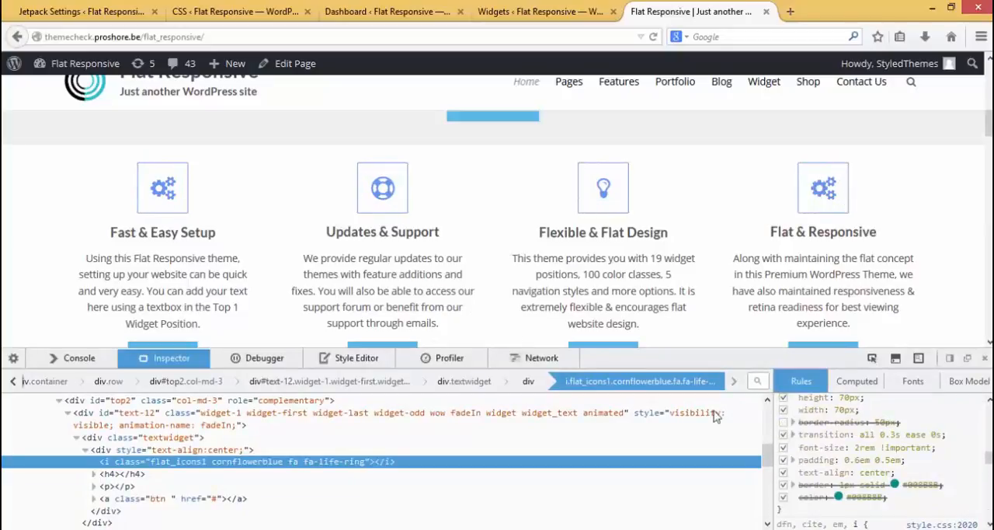
Toggle the icon style's border-radius: 50px declaration on and off again to compare the round and square icons
{"action": "left_click", "coordinate": [784, 422]}
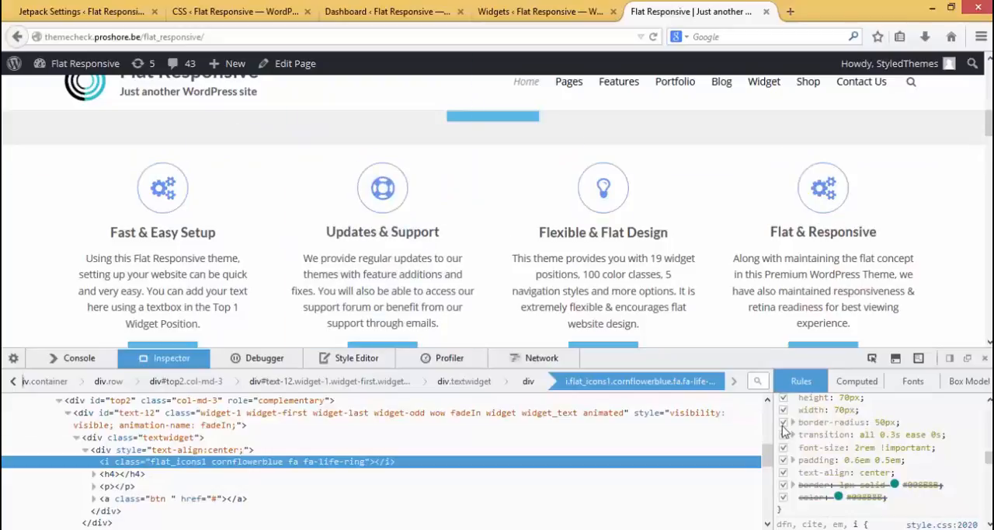
{"action": "left_click", "coordinate": [784, 422]}
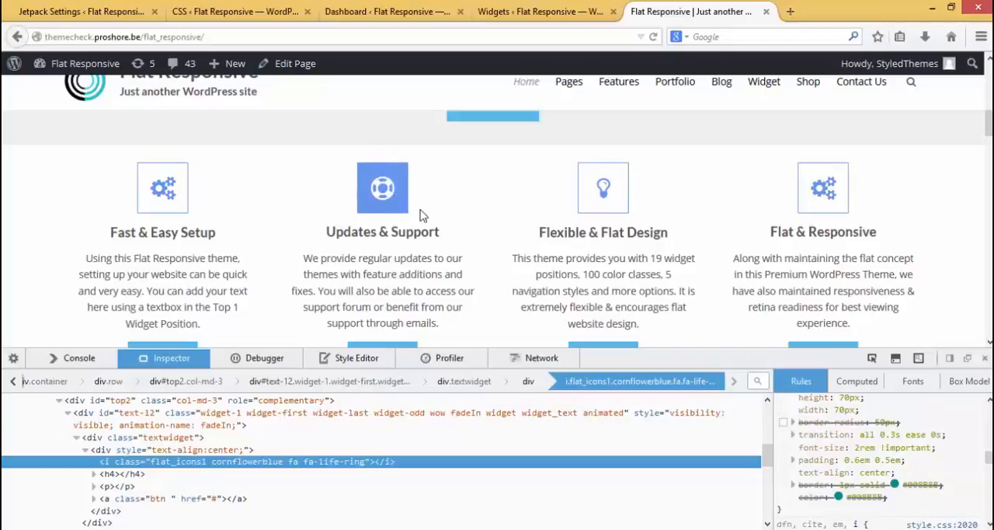
Copy the .flat_icons1 rule from the inspector into the CSS editor below the welcome comment, and close the editor without saving
{"action": "left_click_drag", "start_coordinate": [783, 508], "coordinate": [783, 449]}
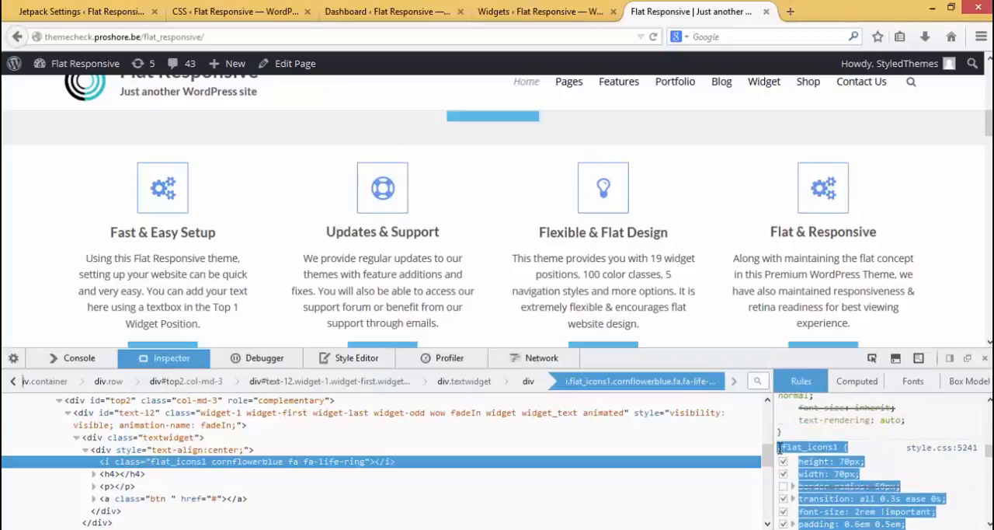
{"action": "left_click", "coordinate": [248, 17]}
{"action": "left_click", "coordinate": [277, 244]}
{"action": "type", "text": ".flat_icons1 {     height: 70px;     width: 70px;     border-radius: 50px;     transition: all 0.3s ease 0s;     font-size: 2rem !important;     padding: 0.6em 0.5em;     text-align: center;     border: 1px solid #008B8B;     color: #008B8B; }"}
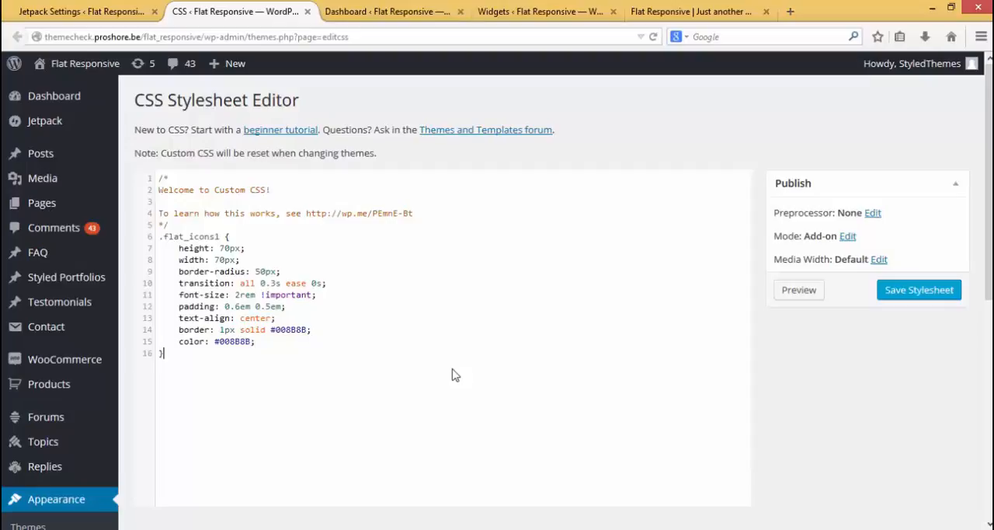
{"action": "left_click", "coordinate": [306, 12]}
Activate the Extra Sidebar Widgets module in the Jetpack settings and reload the Widgets page
{"action": "left_click", "coordinate": [107, 10]}
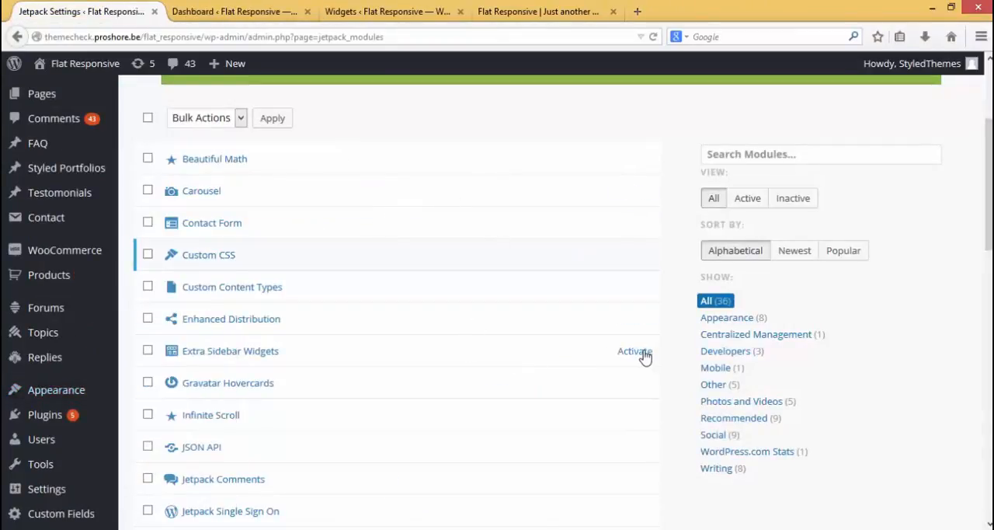
{"action": "left_click", "coordinate": [637, 352]}
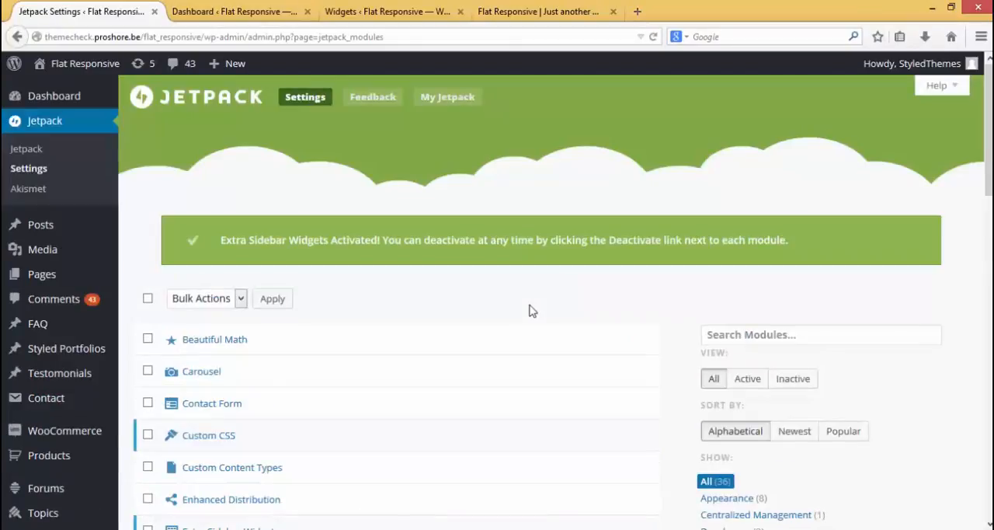
{"action": "left_click", "coordinate": [385, 12]}
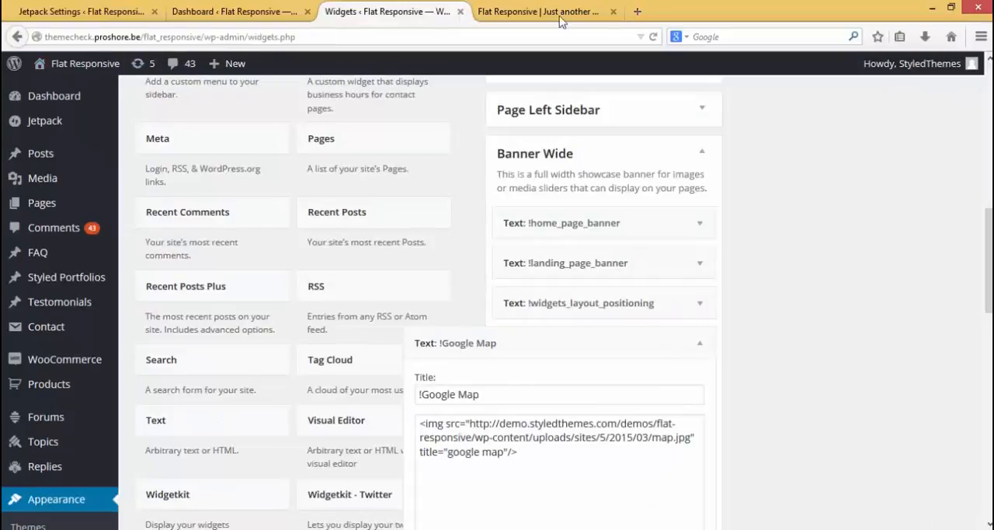
{"action": "left_click", "coordinate": [652, 37]}
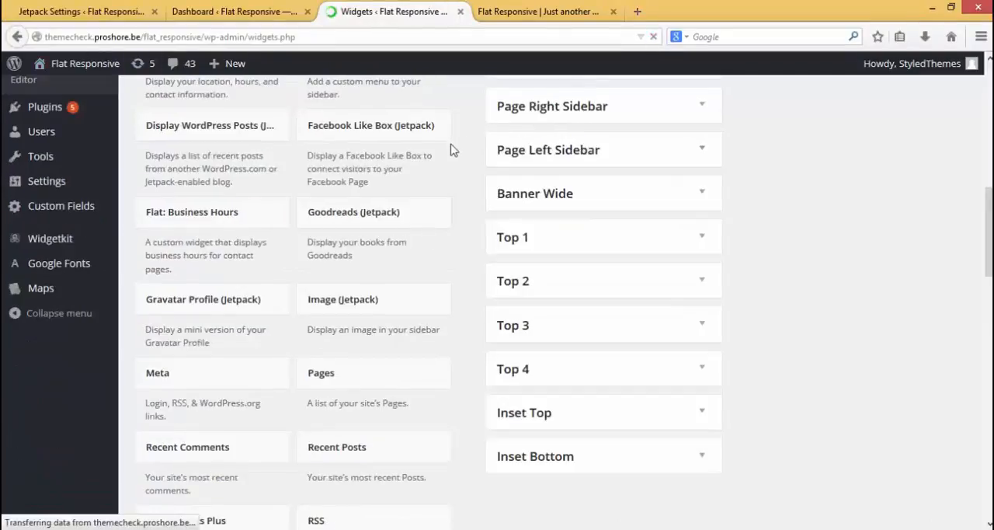
Add the Facebook Like Box (Jetpack) widget to the Blog Left Sidebar and look over its settings there
{"action": "scroll", "coordinate": [453, 148], "scroll_direction": "up", "scroll_amount": 5}
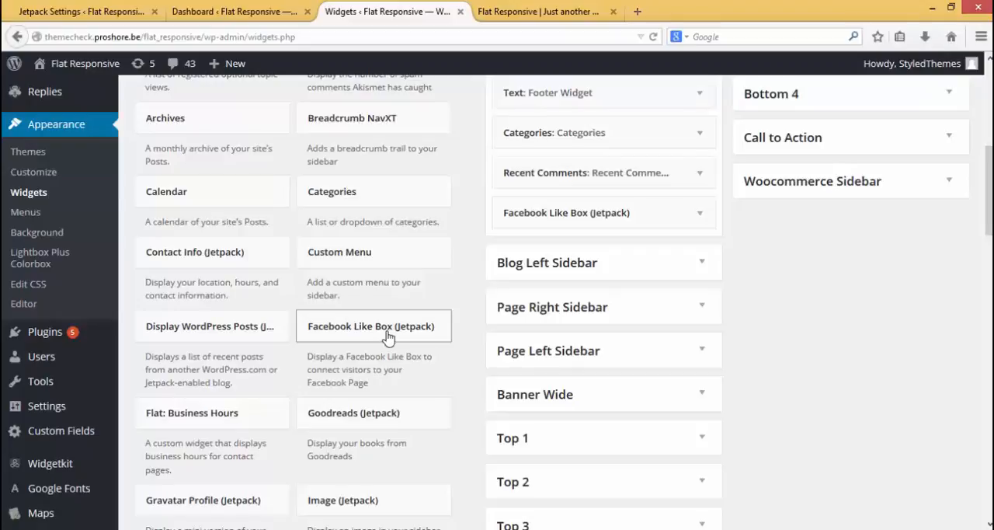
{"action": "scroll", "coordinate": [404, 310], "scroll_direction": "down", "scroll_amount": 1}
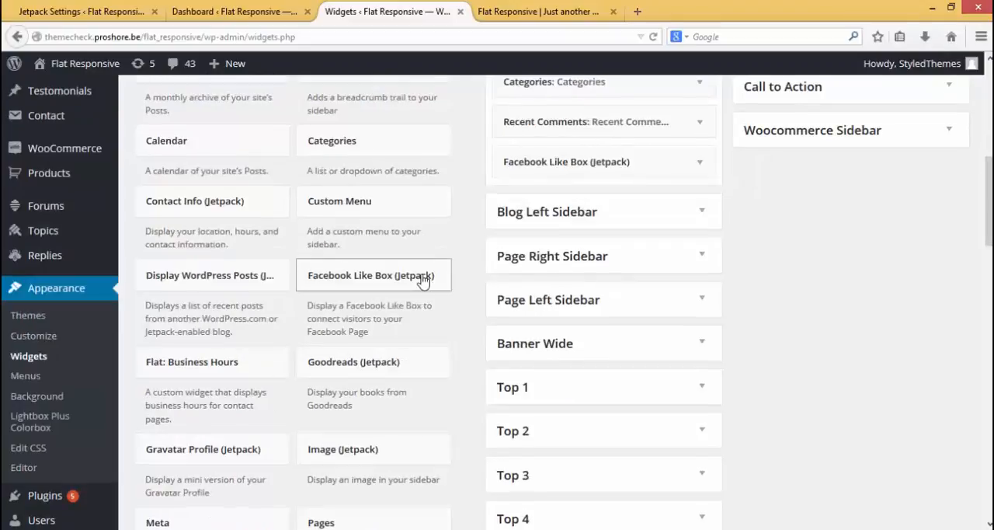
{"action": "left_click", "coordinate": [423, 278]}
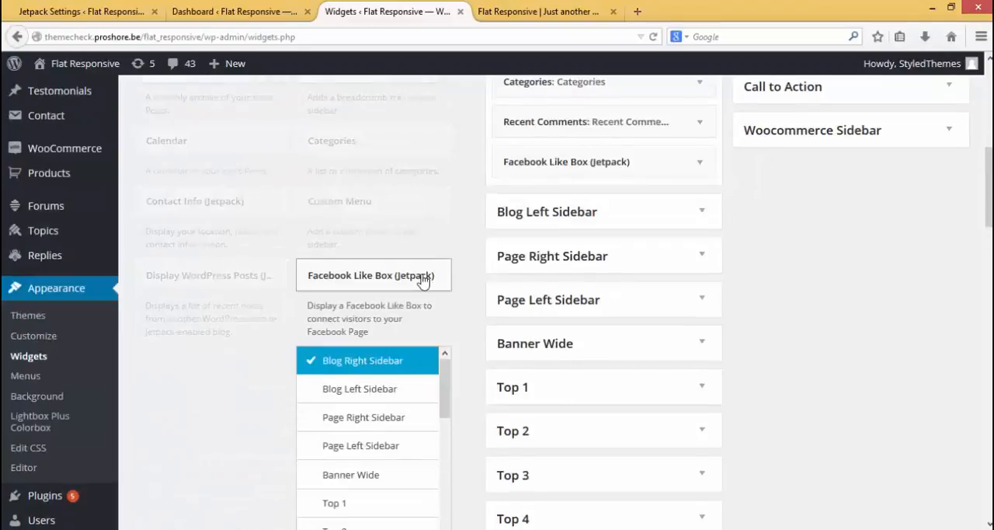
{"action": "left_click", "coordinate": [392, 392]}
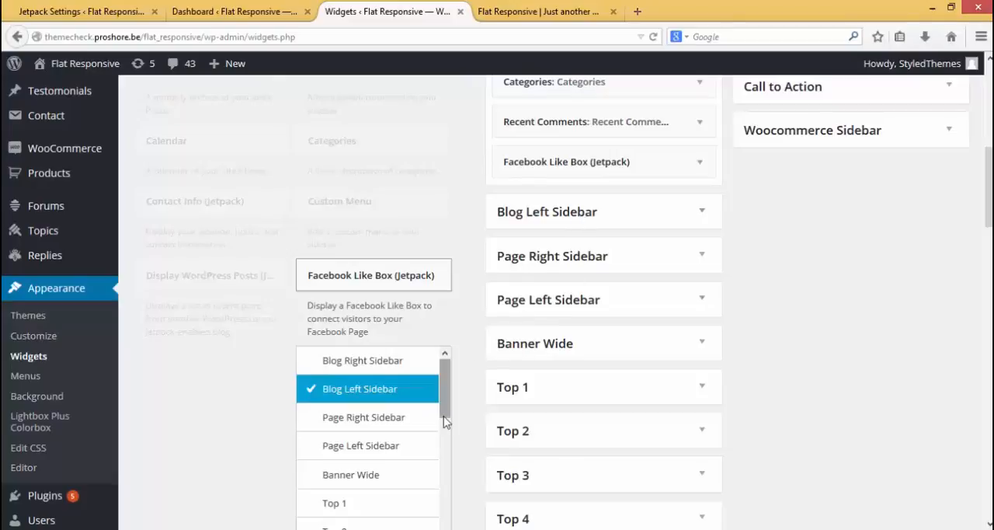
{"action": "scroll", "coordinate": [444, 415], "scroll_direction": "down", "scroll_amount": 1}
{"action": "scroll", "coordinate": [471, 420], "scroll_direction": "down", "scroll_amount": 3}
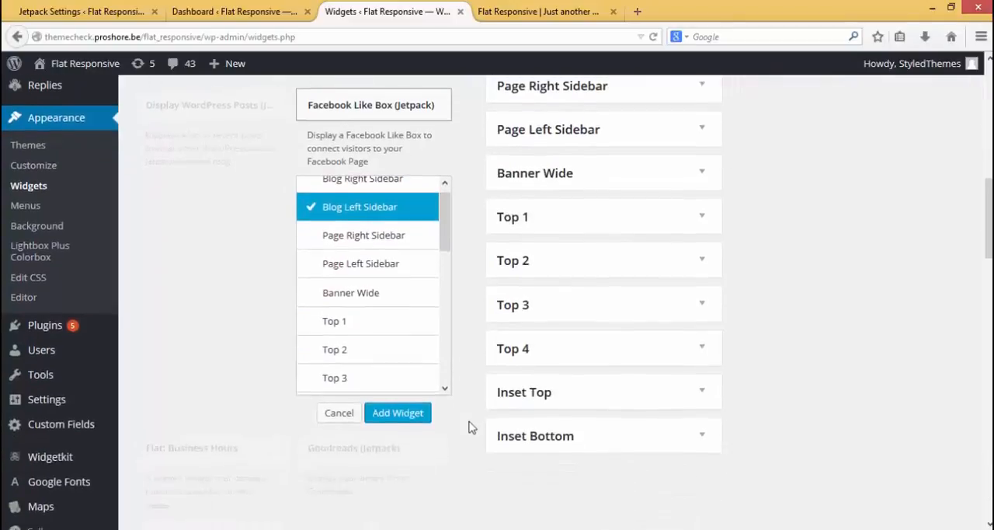
{"action": "left_click", "coordinate": [397, 412]}
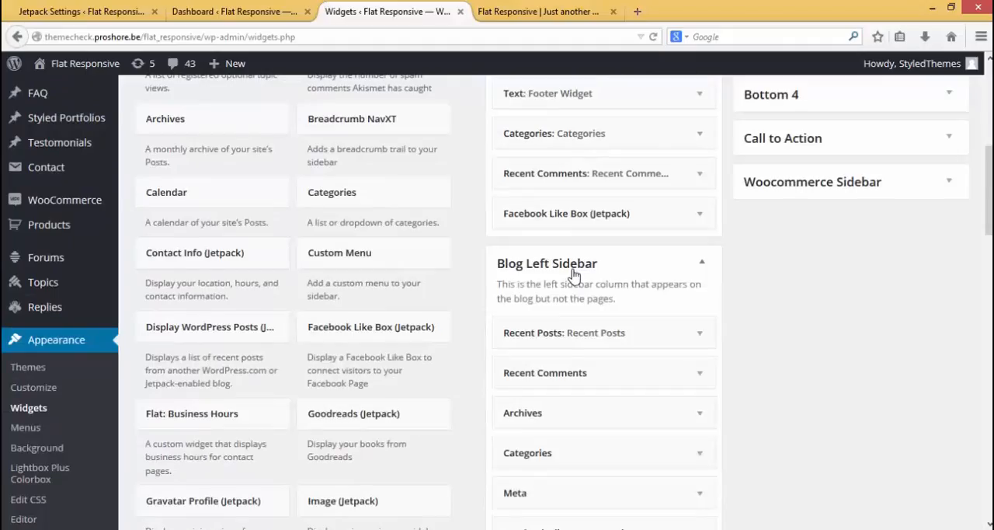
{"action": "scroll", "coordinate": [590, 278], "scroll_direction": "down", "scroll_amount": 3}
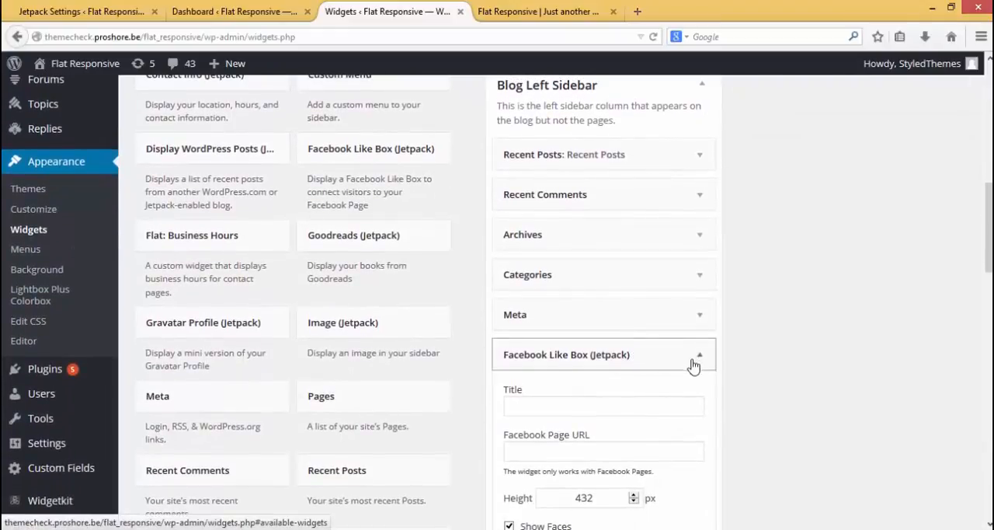
{"action": "scroll", "coordinate": [676, 419], "scroll_direction": "down", "scroll_amount": 2}
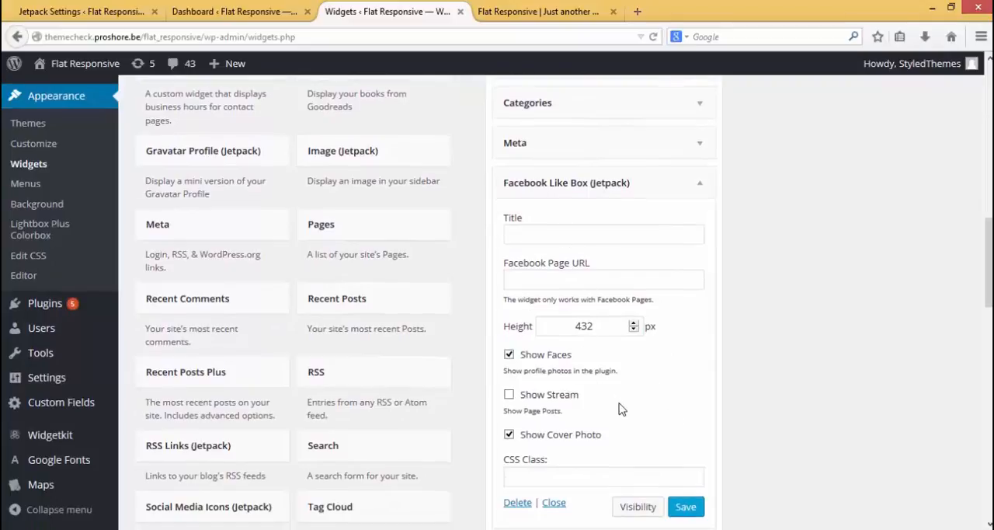
{"action": "scroll", "coordinate": [616, 405], "scroll_direction": "down", "scroll_amount": 1}
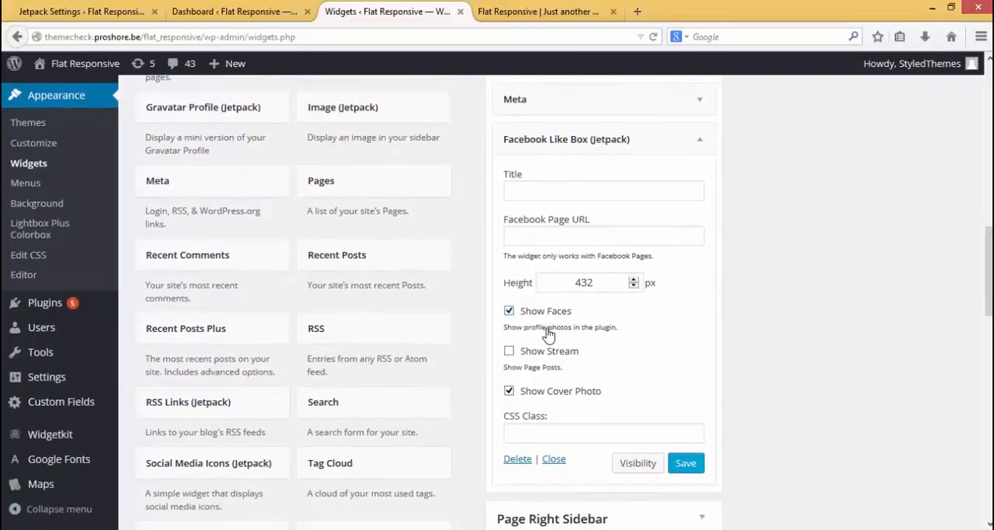
{"action": "scroll", "coordinate": [631, 334], "scroll_direction": "down", "scroll_amount": 1}
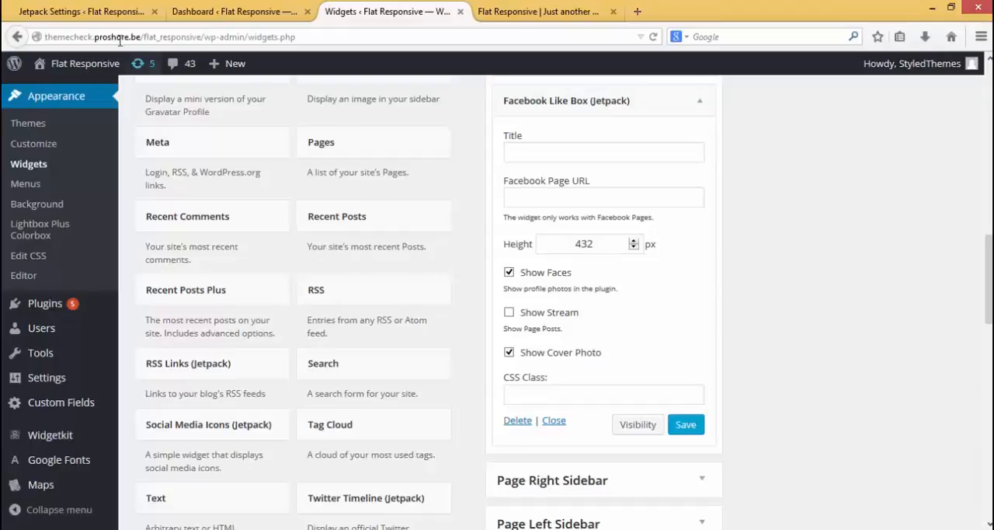
Return to the Jetpack settings and activate the Site Icon module
{"action": "left_click", "coordinate": [91, 17]}
{"action": "mouse_move", "coordinate": [582, 326]}
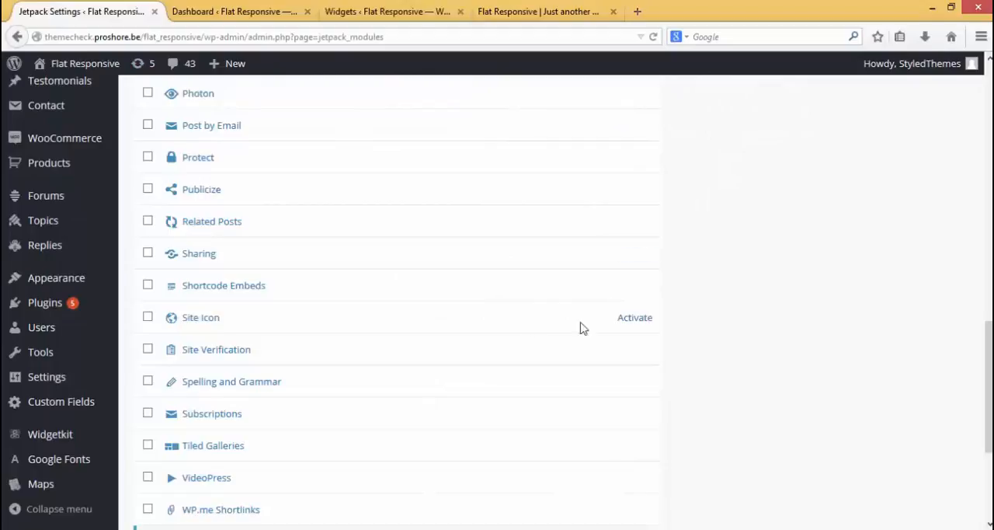
{"action": "left_click", "coordinate": [635, 318]}
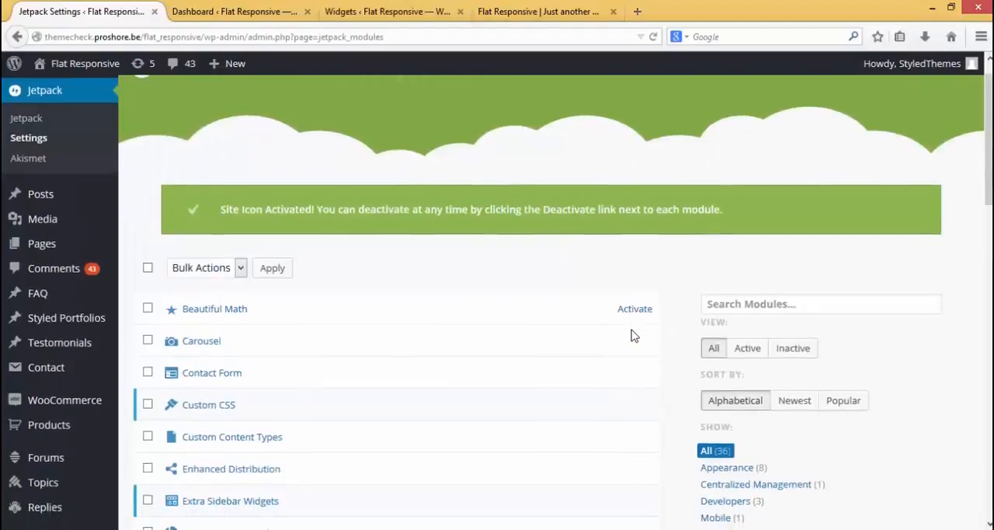
Open the Site Icon module's configuration and choose SITE-ICON.png as the file for a new site icon
{"action": "scroll", "coordinate": [630, 336], "scroll_direction": "down", "scroll_amount": 5}
{"action": "scroll", "coordinate": [631, 336], "scroll_direction": "down", "scroll_amount": 6}
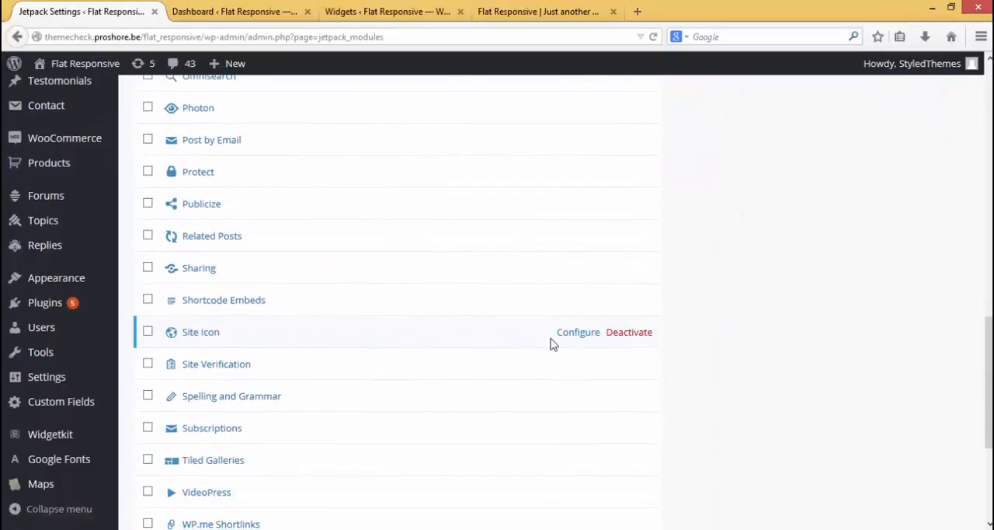
{"action": "left_click", "coordinate": [568, 338]}
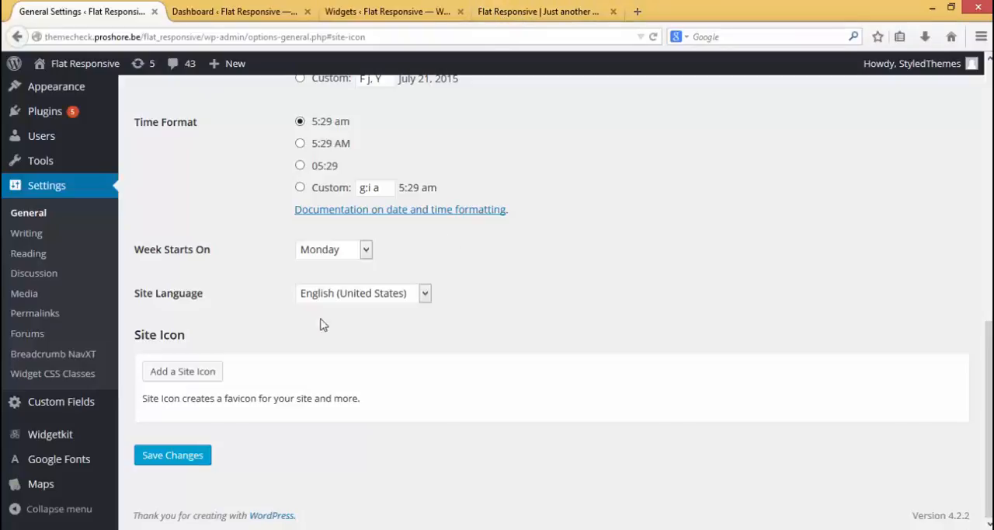
{"action": "left_click", "coordinate": [188, 375]}
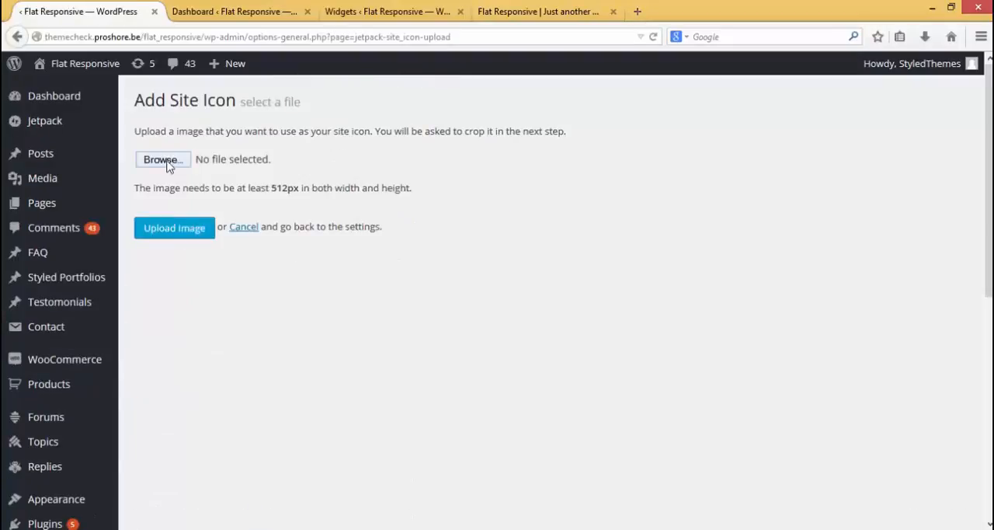
{"action": "left_click", "coordinate": [165, 160]}
{"action": "left_click", "coordinate": [380, 331]}
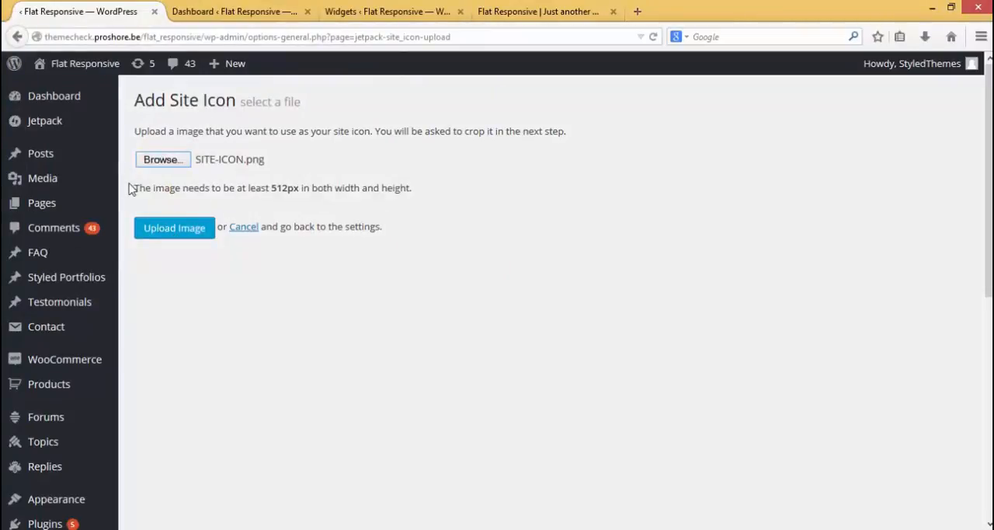
Upload the chosen image and crop it at its full size as the site icon, reloading the page to check the favicon
{"action": "left_click_drag", "start_coordinate": [135, 190], "coordinate": [395, 192]}
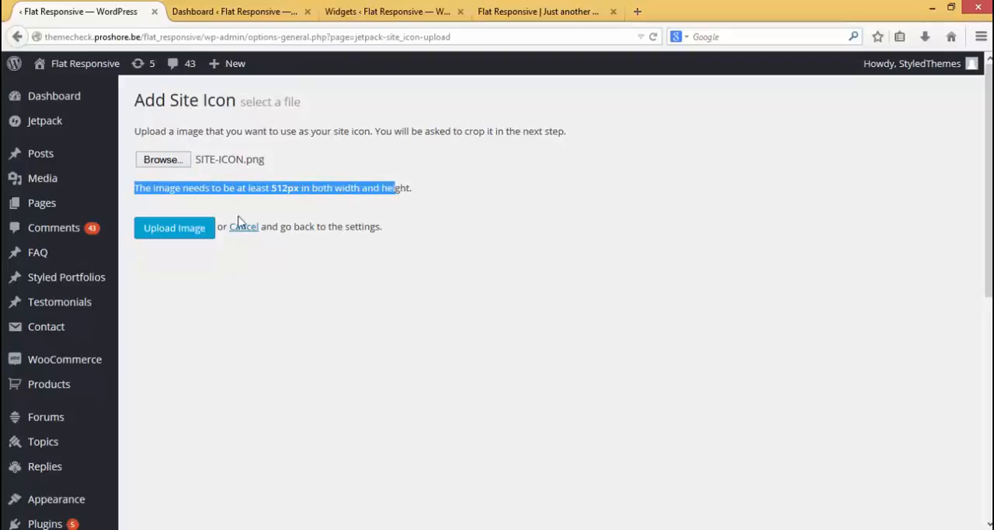
{"action": "left_click", "coordinate": [187, 232]}
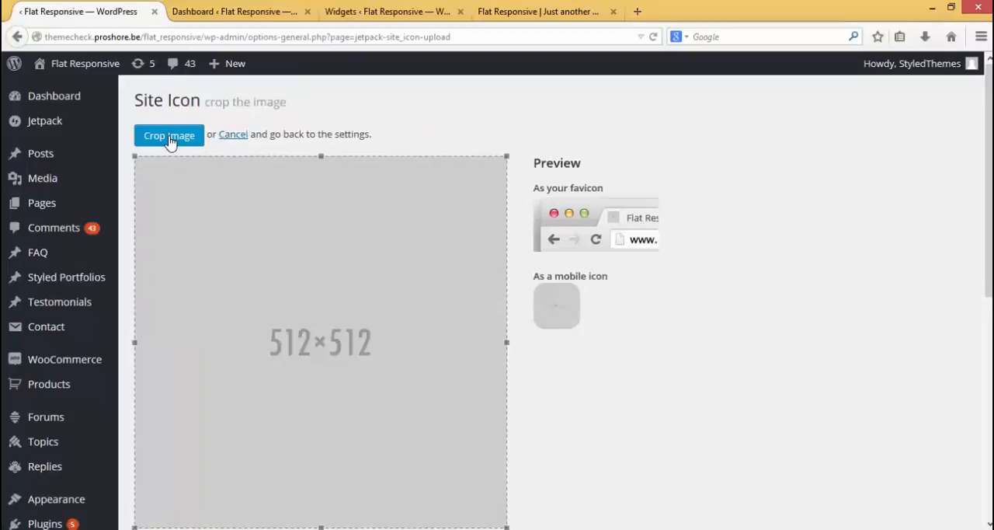
{"action": "left_click", "coordinate": [169, 135]}
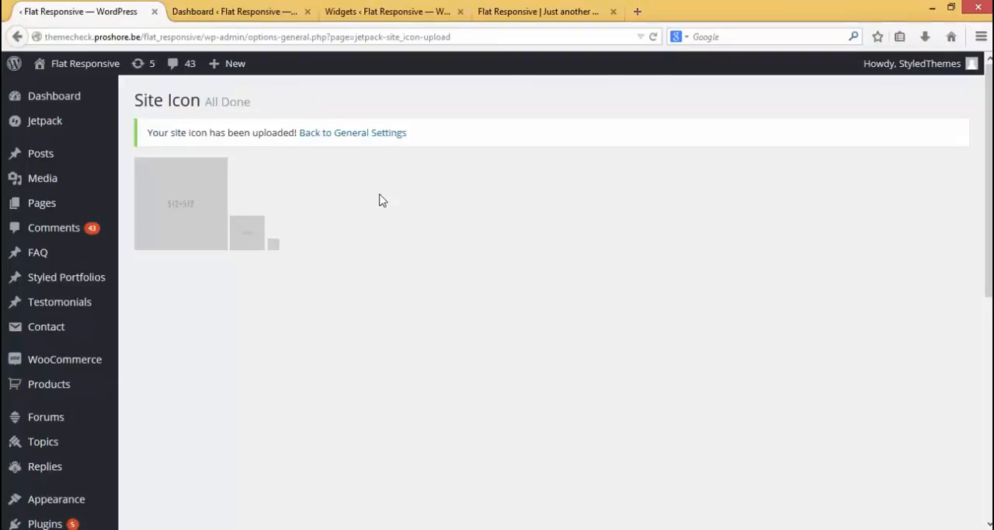
{"action": "left_click", "coordinate": [654, 38]}
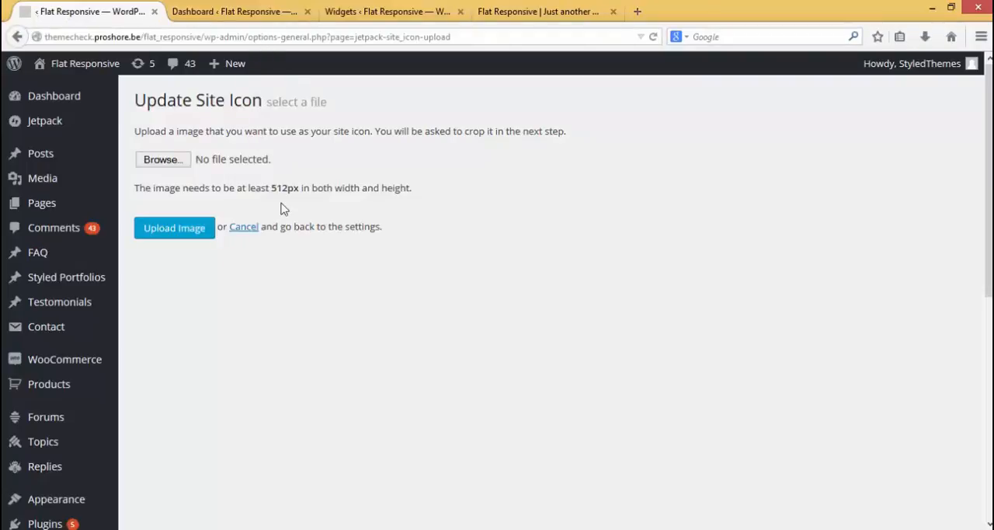
Open the Jetpack settings in a new tab placed first and activate the Contact Form module
{"action": "middle_click", "coordinate": [65, 122]}
{"action": "left_click", "coordinate": [194, 8]}
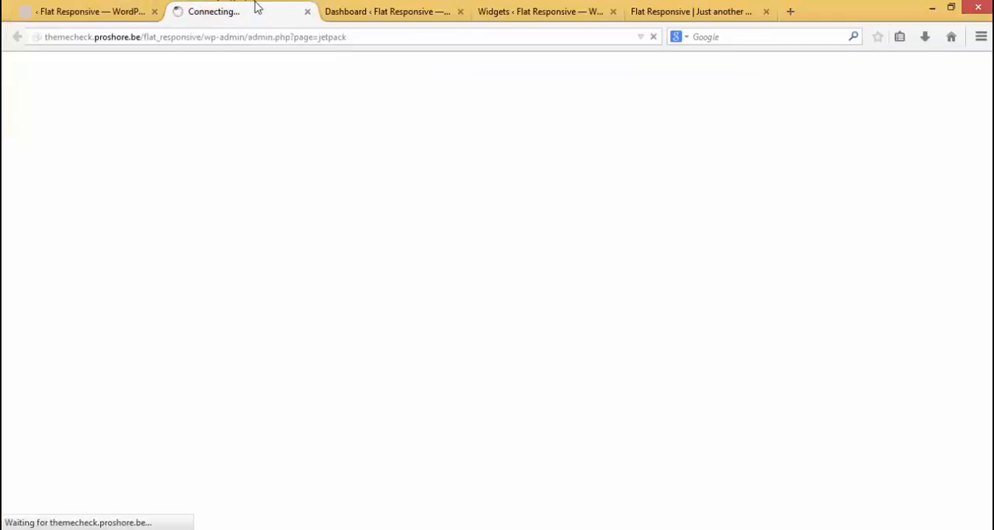
{"action": "left_click_drag", "start_coordinate": [255, 7], "coordinate": [62, 7]}
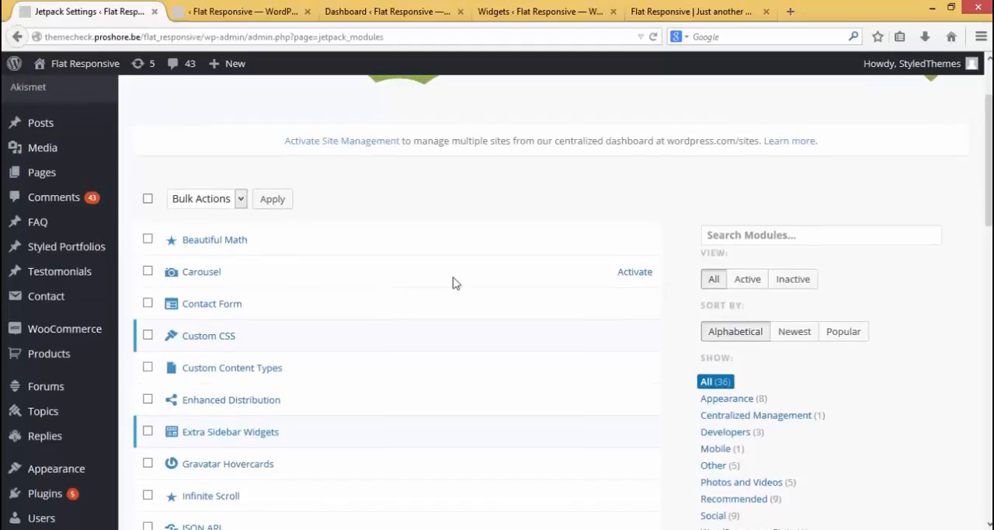
{"action": "left_click", "coordinate": [629, 308]}
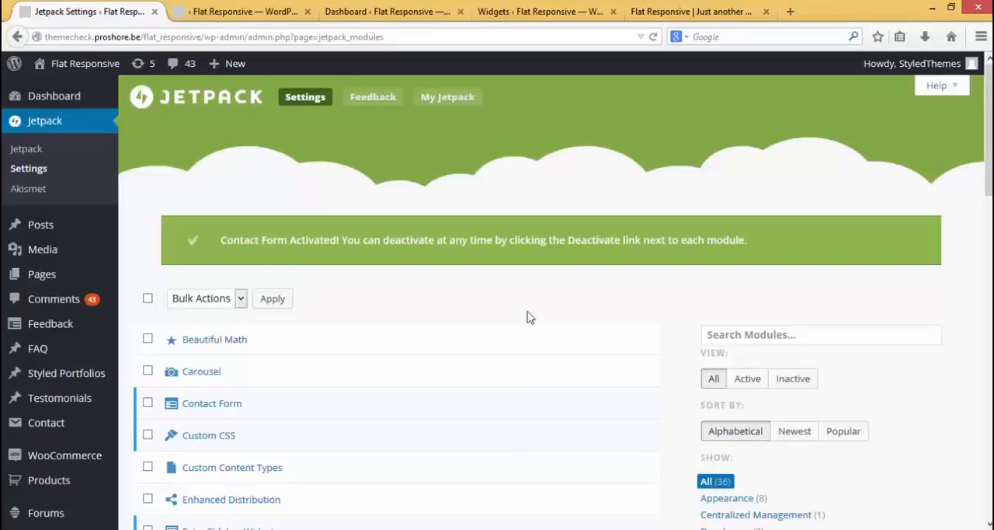
Start a new page in a separate tab and open its contact form builder
{"action": "mouse_move", "coordinate": [39, 279]}
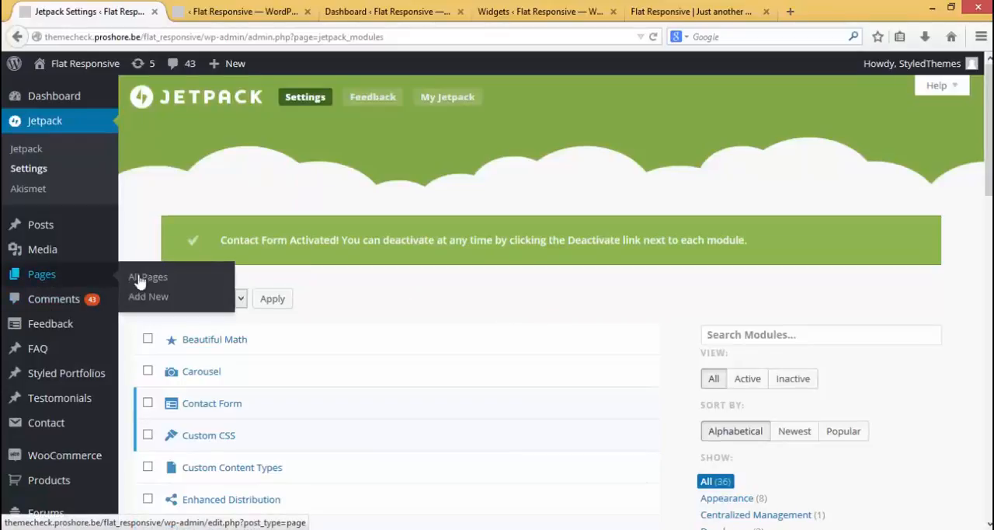
{"action": "middle_click", "coordinate": [165, 303]}
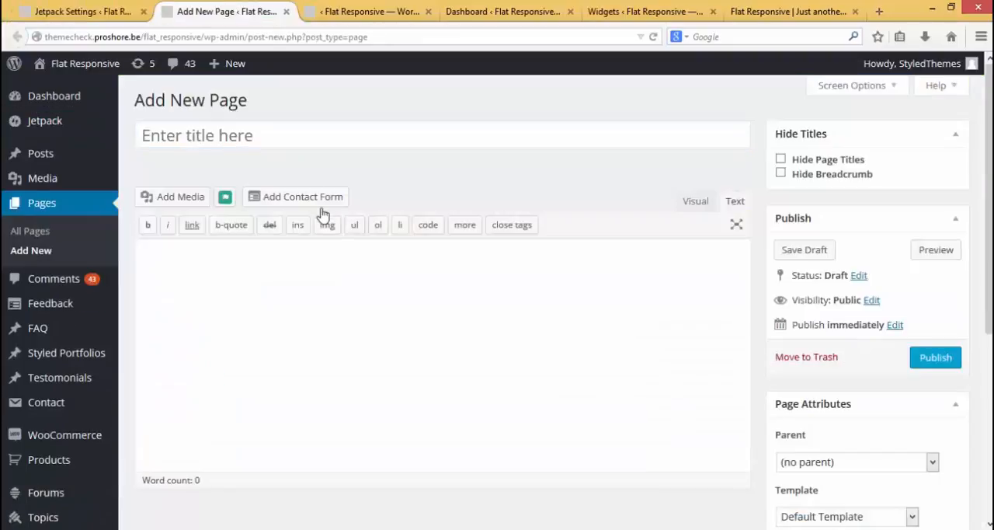
{"action": "left_click", "coordinate": [289, 204]}
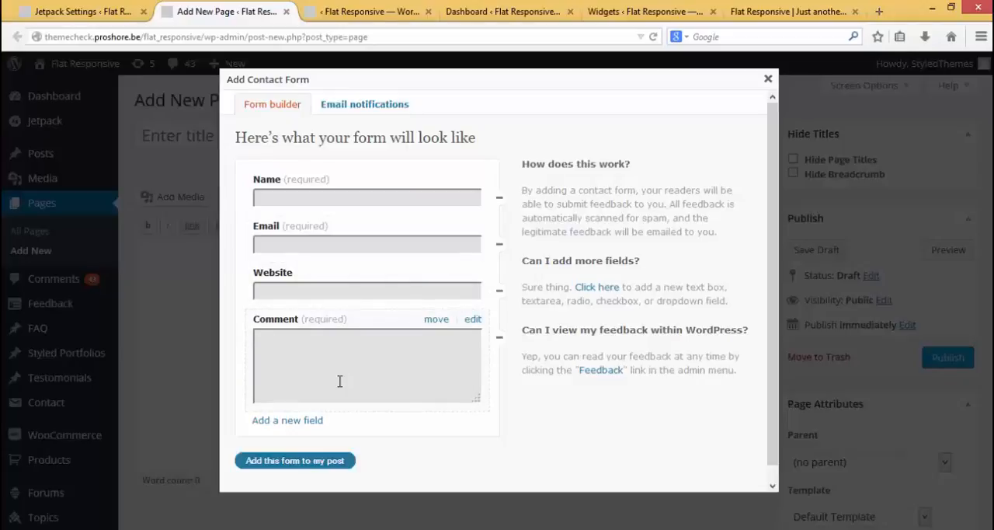
Try adding a new field to the contact form and review its field types, closing the page tab unsaved
{"action": "left_click", "coordinate": [291, 420]}
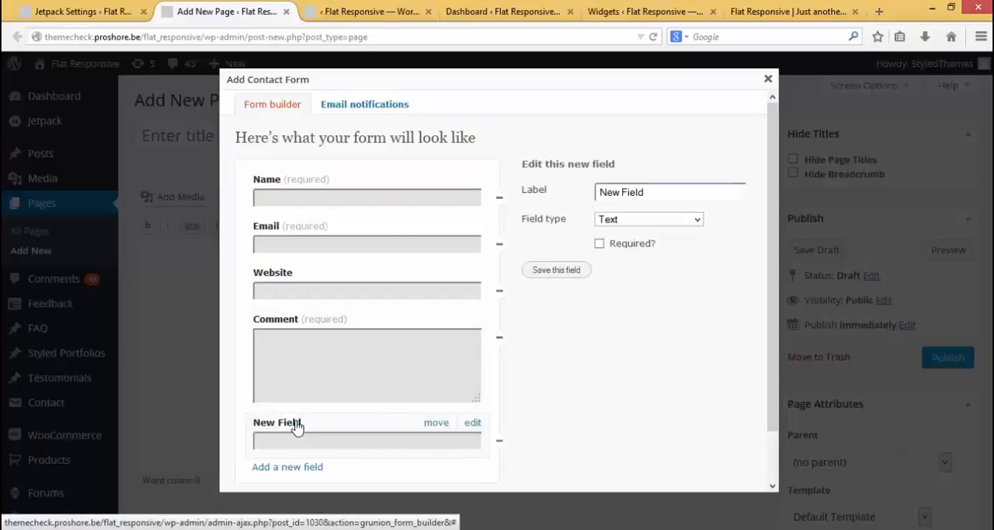
{"action": "left_click", "coordinate": [697, 221]}
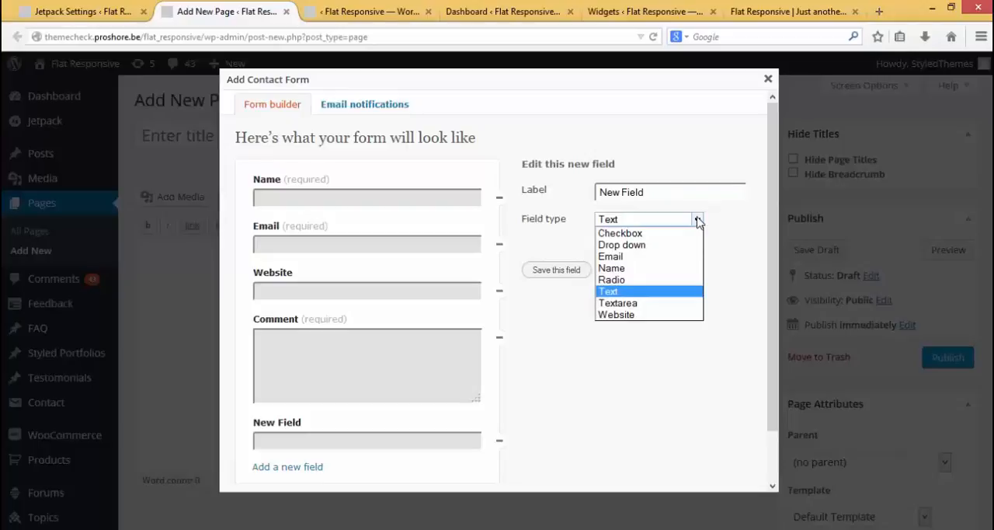
{"action": "left_click", "coordinate": [698, 221]}
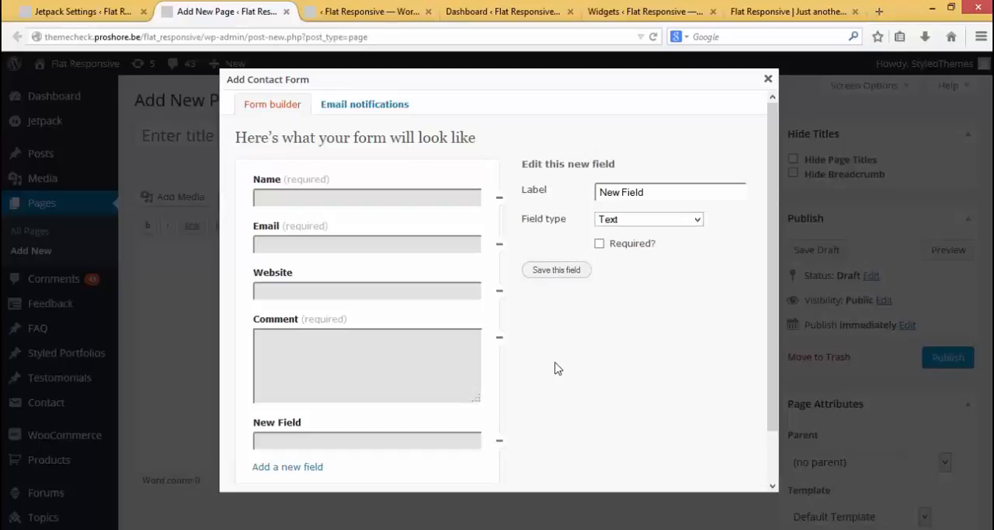
{"action": "left_click", "coordinate": [286, 11]}
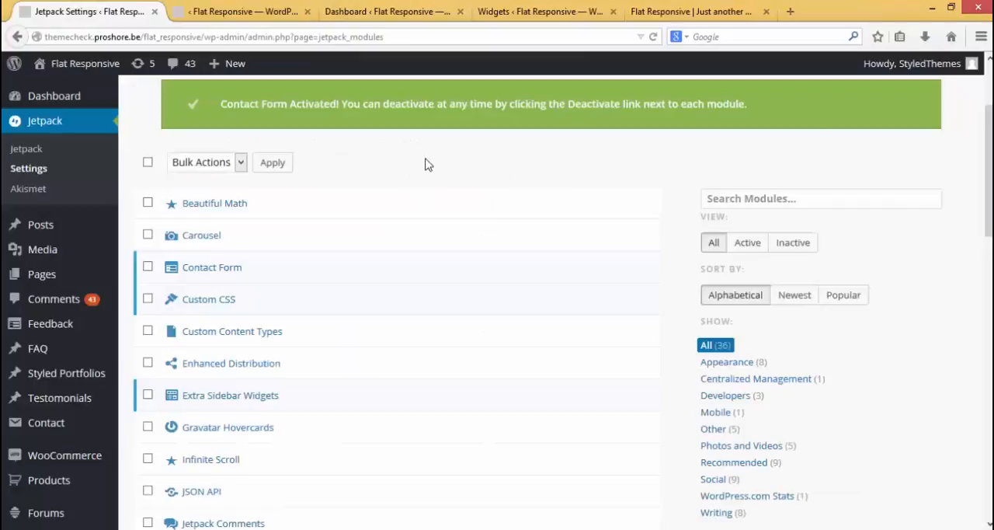
Activate the Tiled Galleries module and start a new page in a separate tab
{"action": "scroll", "coordinate": [426, 164], "scroll_direction": "down", "scroll_amount": 10}
{"action": "left_click", "coordinate": [630, 308]}
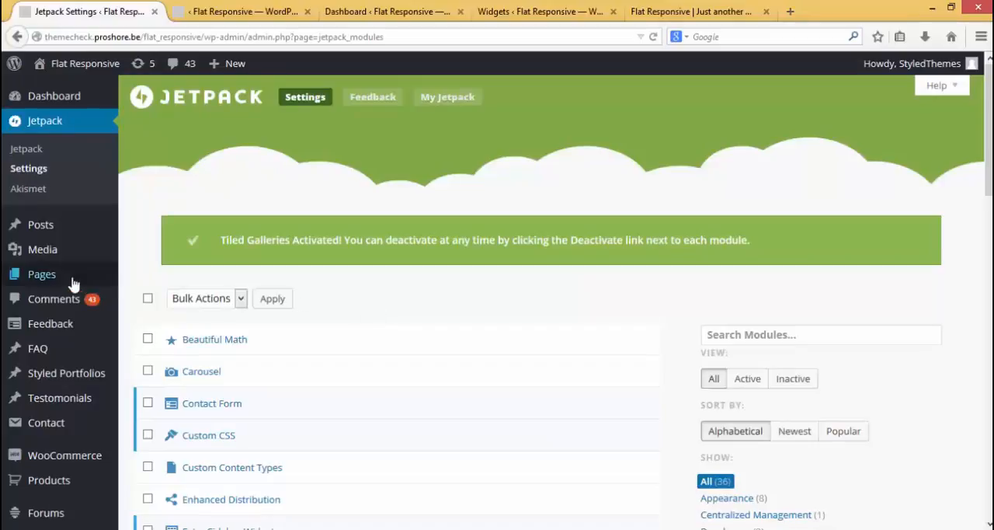
{"action": "mouse_move", "coordinate": [87, 283]}
{"action": "middle_click", "coordinate": [148, 295]}
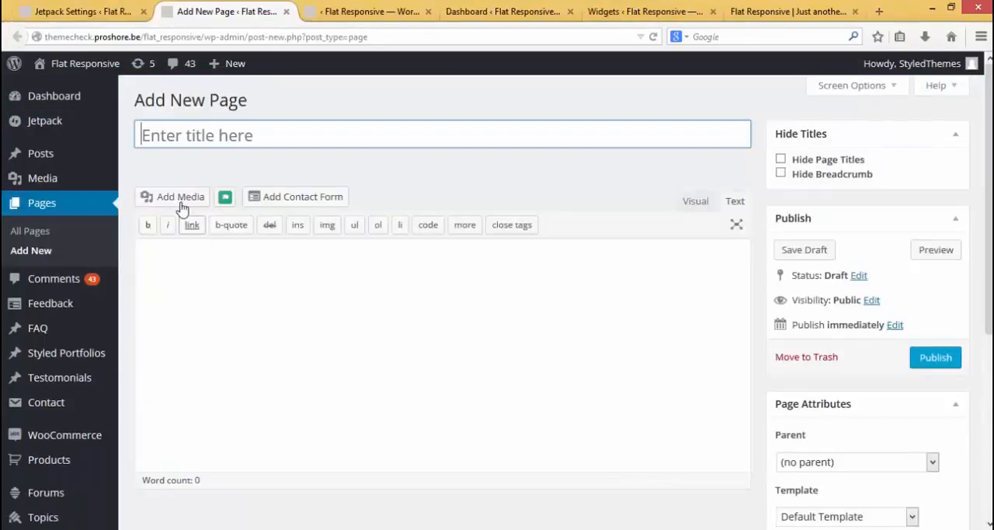
Create a gallery from five media library images: the desk with phone, blonde girl, blue butterfly, two children and potted plants
{"action": "left_click", "coordinate": [180, 199]}
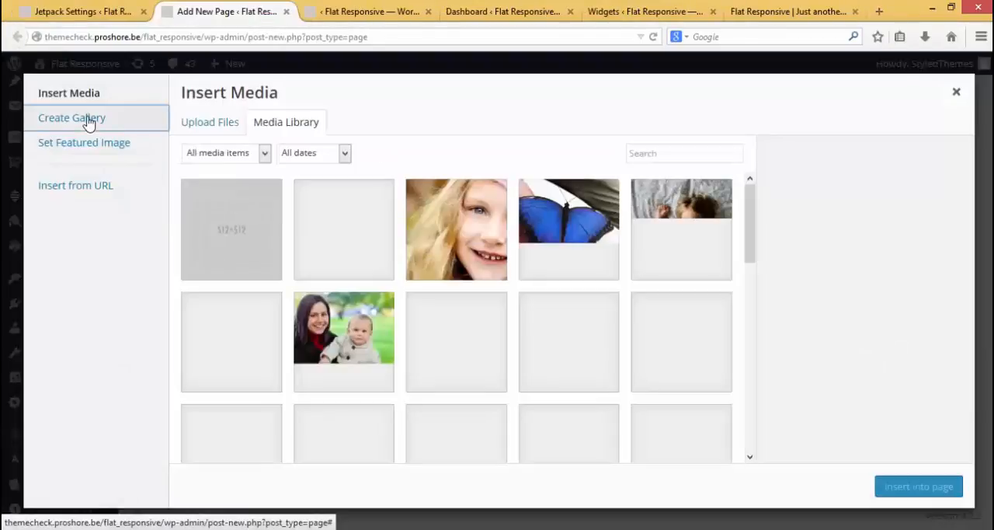
{"action": "left_click", "coordinate": [87, 120]}
{"action": "left_click", "coordinate": [357, 245]}
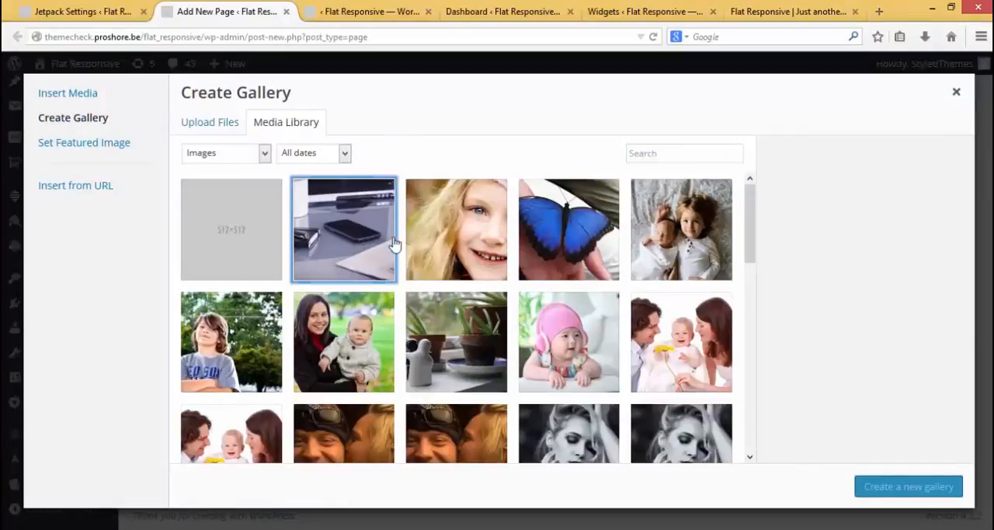
{"action": "left_click", "coordinate": [446, 246]}
{"action": "left_click", "coordinate": [588, 239]}
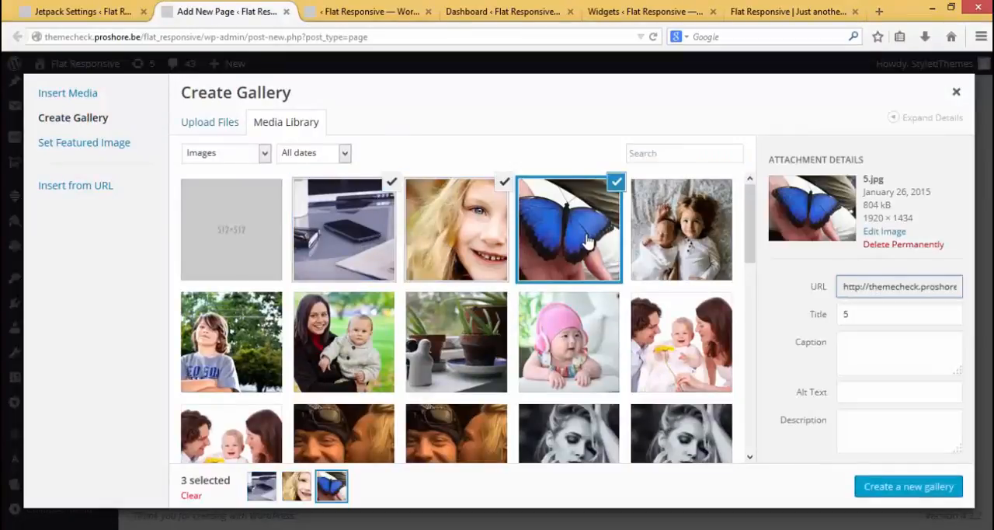
{"action": "left_click", "coordinate": [700, 247]}
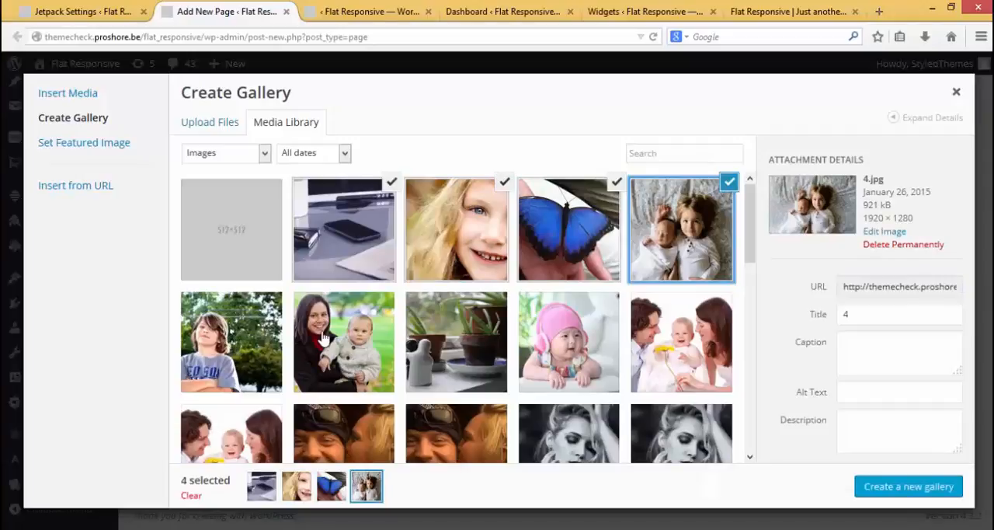
{"action": "left_click", "coordinate": [457, 347]}
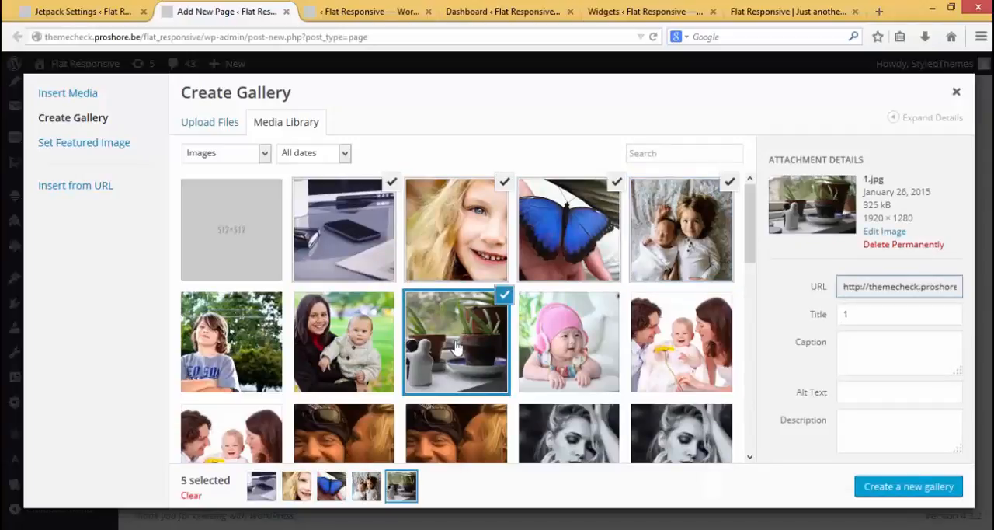
{"action": "left_click", "coordinate": [901, 493]}
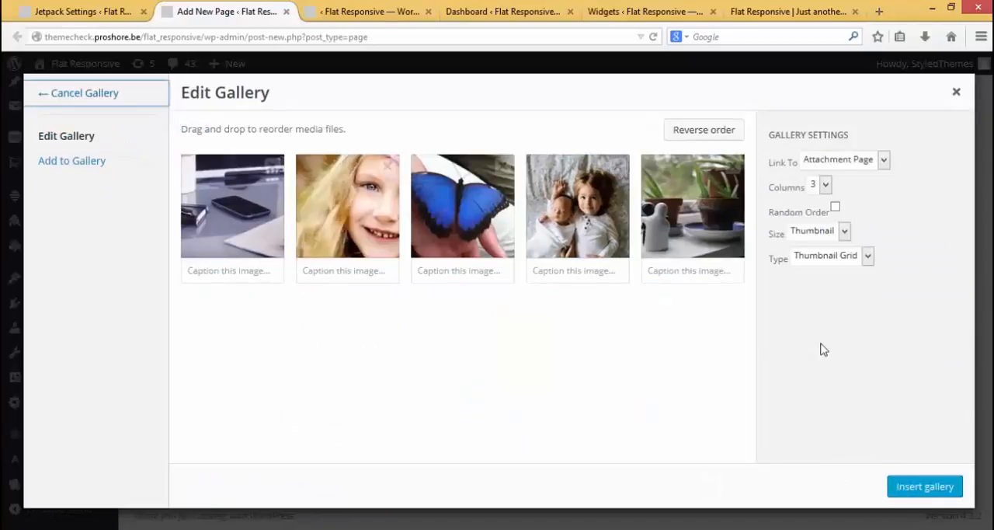
Set the gallery type to Square Tiles and insert the gallery into the page
{"action": "left_click", "coordinate": [867, 258]}
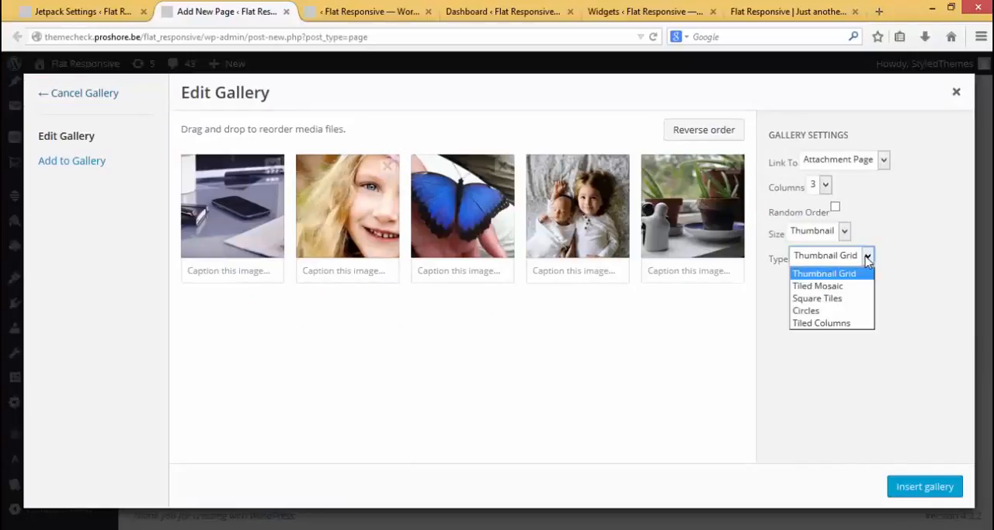
{"action": "left_click", "coordinate": [839, 299]}
{"action": "left_click", "coordinate": [867, 231]}
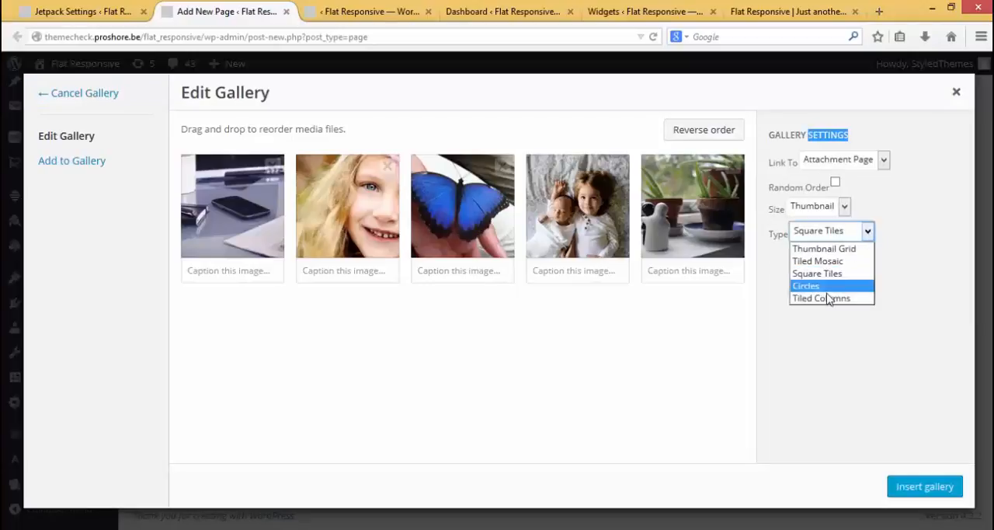
{"action": "left_click", "coordinate": [896, 287]}
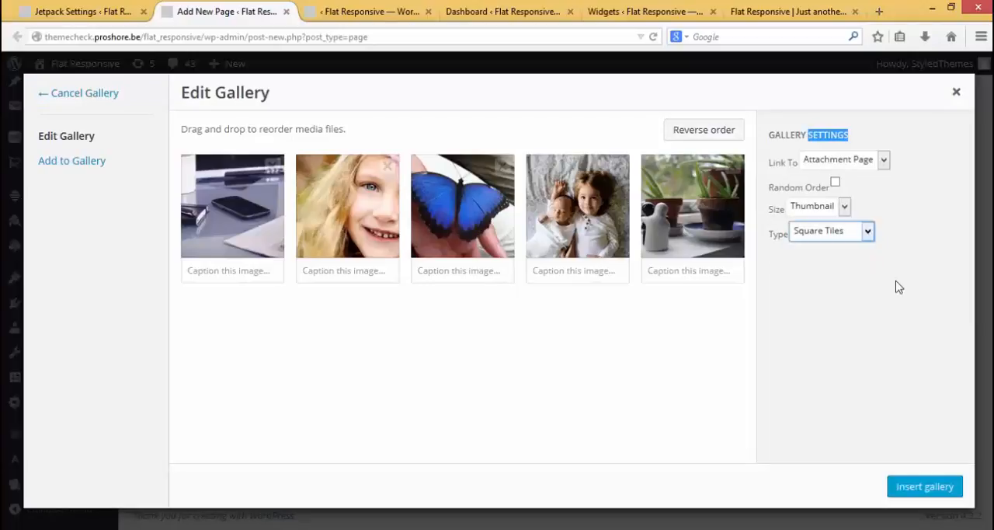
{"action": "left_click", "coordinate": [918, 489]}
Title the page "Tiled Gallery" and publish it
{"action": "left_click", "coordinate": [246, 136]}
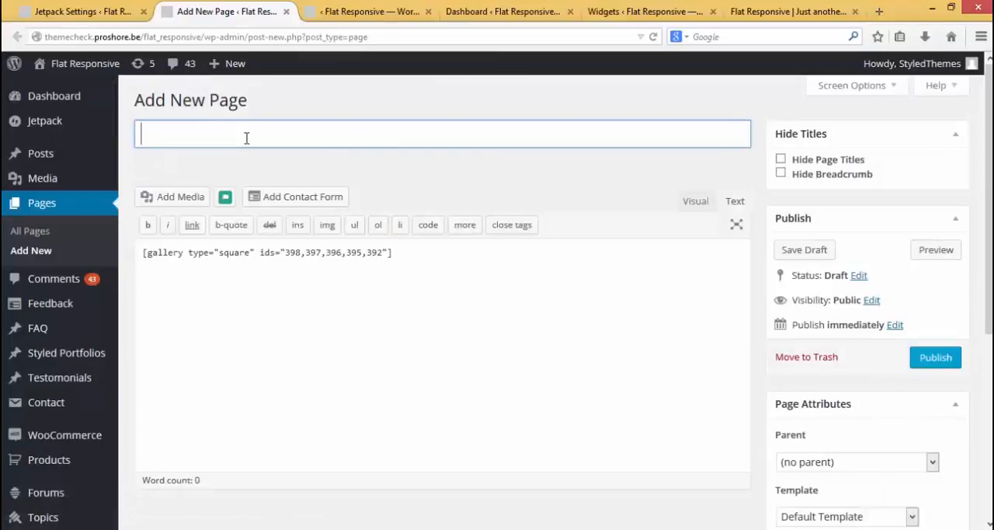
{"action": "type", "text": "Tiled Gallery"}
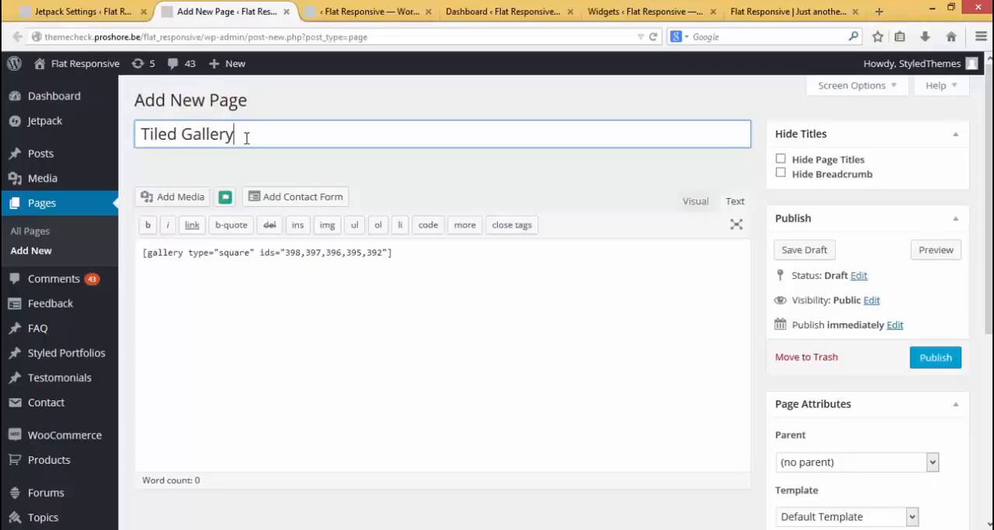
{"action": "scroll", "coordinate": [247, 137], "scroll_direction": "down", "scroll_amount": 1}
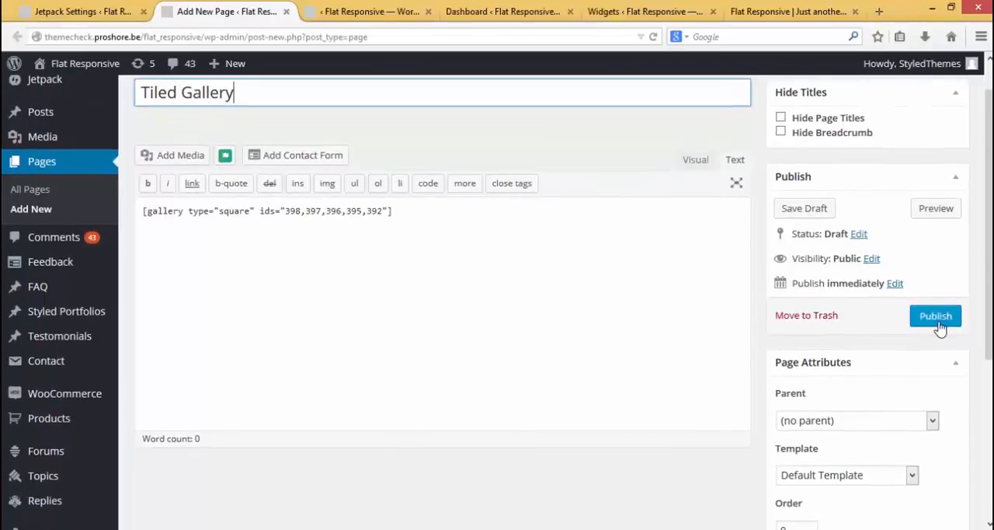
{"action": "left_click", "coordinate": [936, 320]}
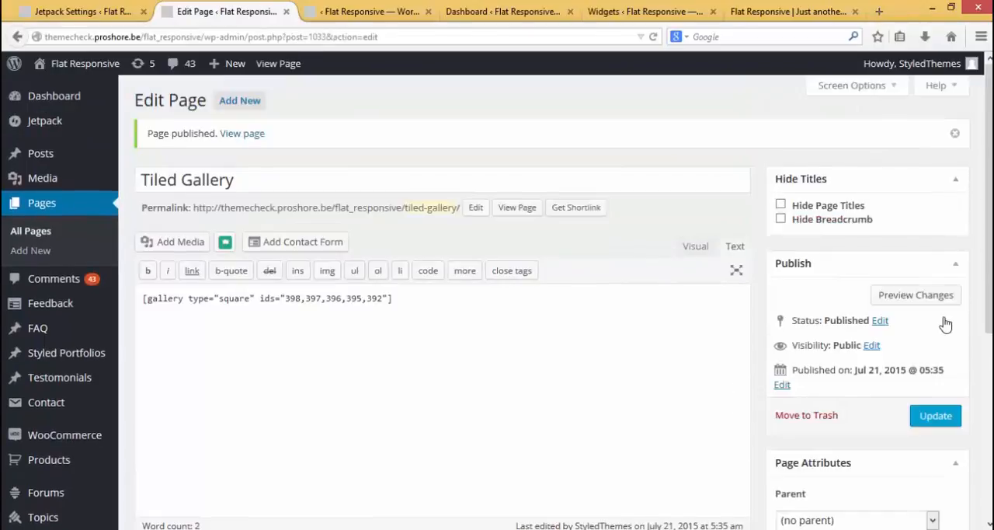
View the published gallery page in a separate tab and open the desk image's attachment page
{"action": "left_click", "coordinate": [511, 215]}
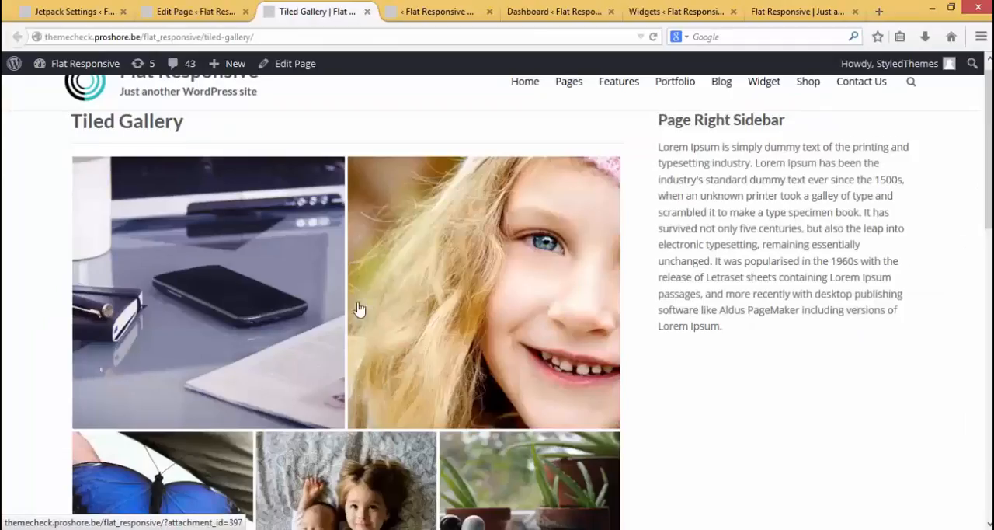
{"action": "left_click", "coordinate": [243, 287]}
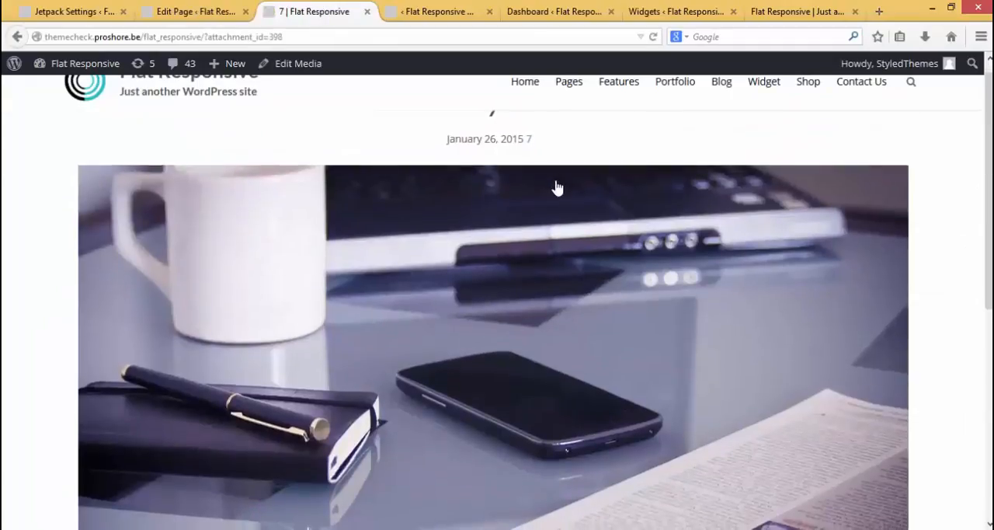
{"action": "scroll", "coordinate": [556, 188], "scroll_direction": "down", "scroll_amount": 3}
Return to the Jetpack settings and activate the Carousel module
{"action": "scroll", "coordinate": [556, 188], "scroll_direction": "down", "scroll_amount": 1}
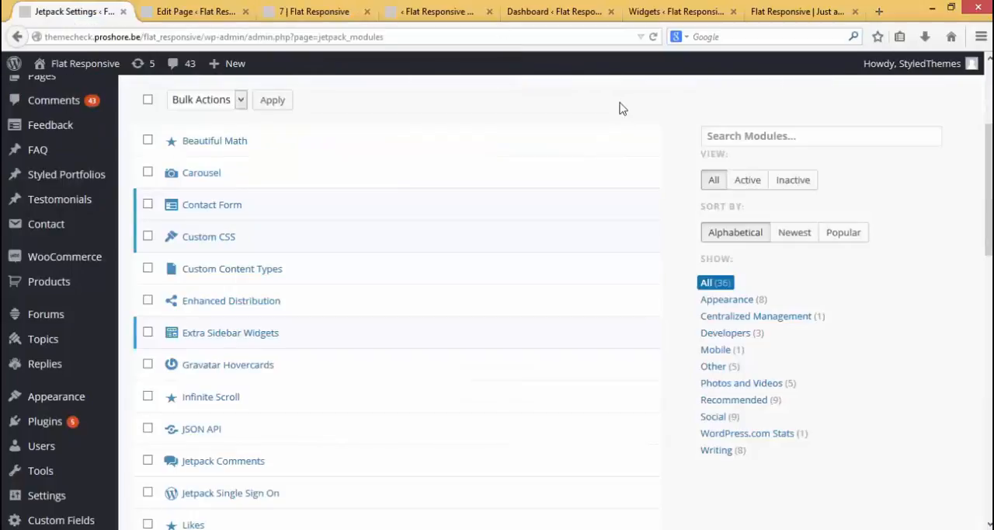
{"action": "left_click", "coordinate": [629, 173]}
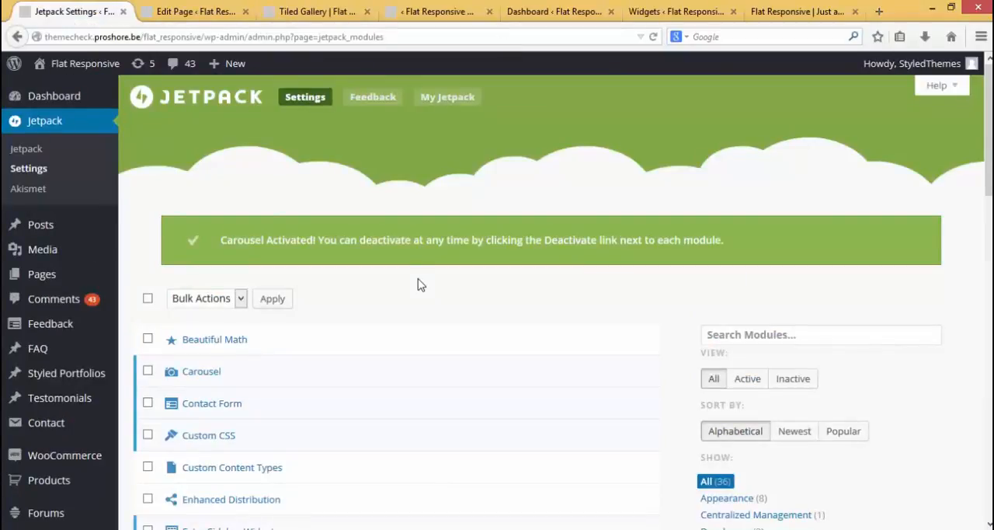
Check the carousel on the Tiled Gallery page by opening the two children image, advancing two images and closing the view
{"action": "left_click", "coordinate": [317, 12]}
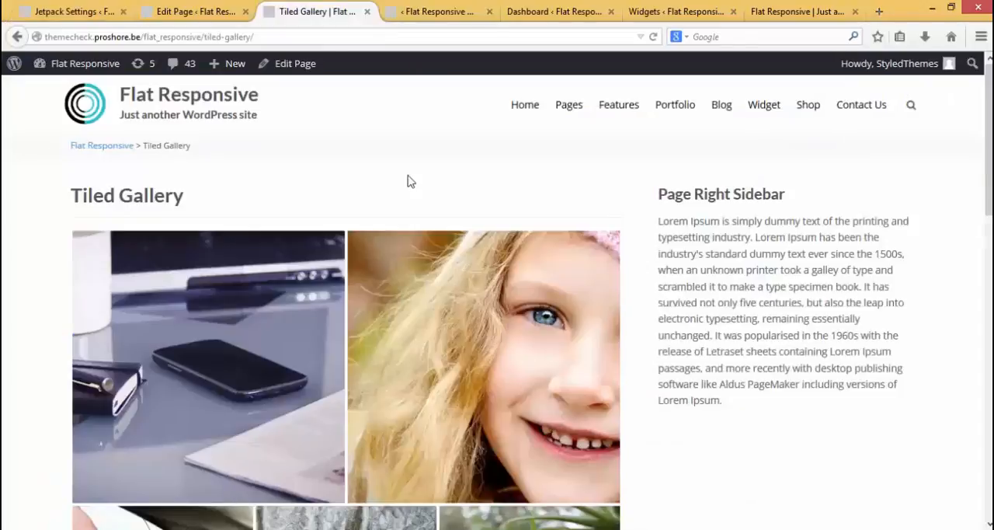
{"action": "scroll", "coordinate": [410, 181], "scroll_direction": "down", "scroll_amount": 5}
{"action": "left_click", "coordinate": [348, 343]}
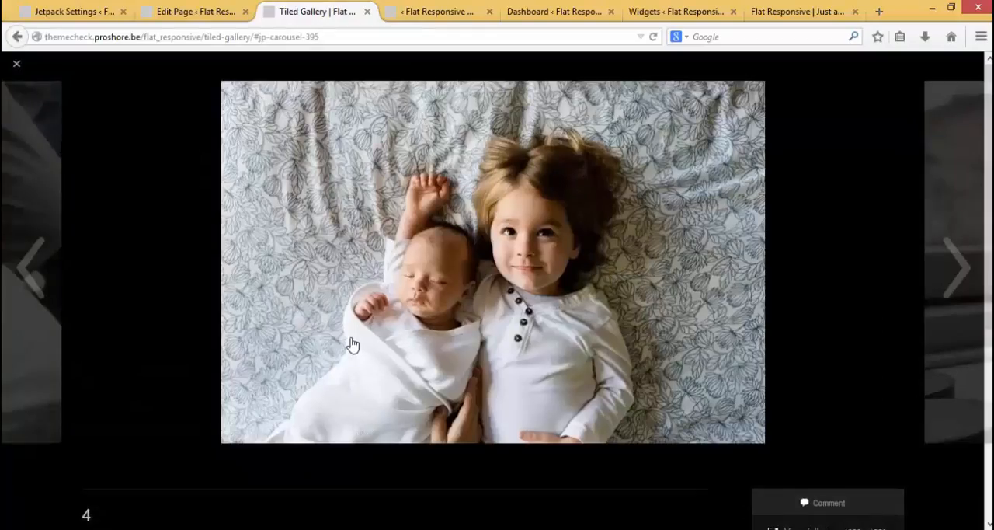
{"action": "left_click", "coordinate": [936, 273]}
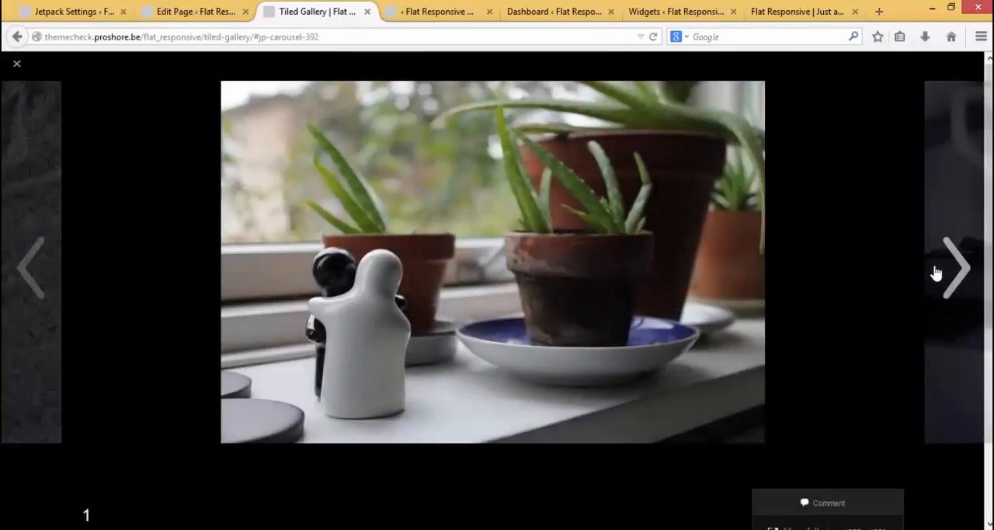
{"action": "left_click", "coordinate": [935, 273]}
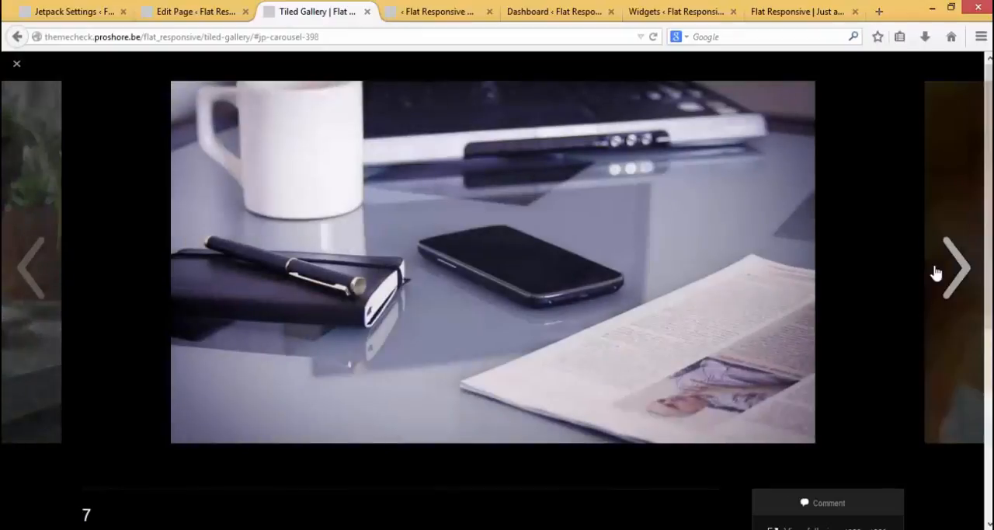
{"action": "key", "text": "Escape"}
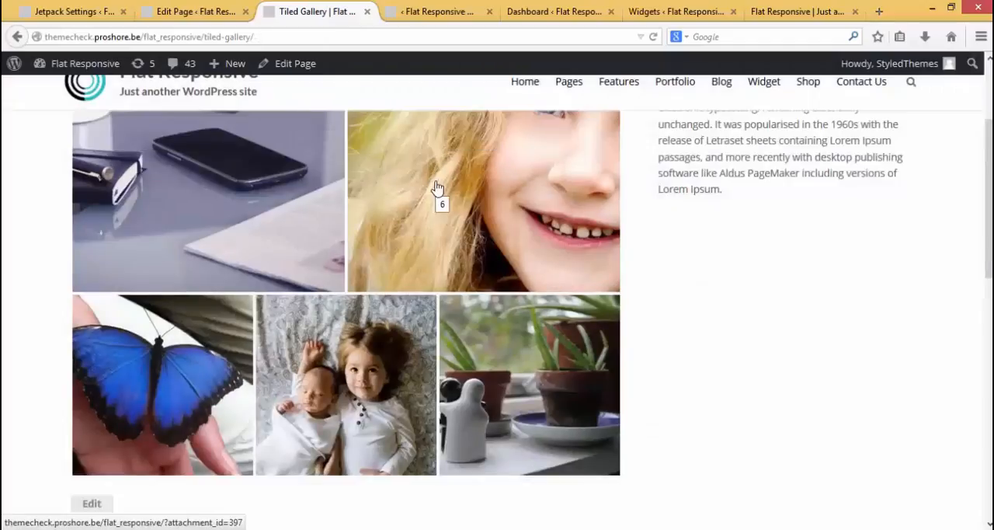
Return to the Jetpack settings and browse the module list
{"action": "left_click", "coordinate": [77, 10]}
{"action": "scroll", "coordinate": [386, 156], "scroll_direction": "down", "scroll_amount": 3}
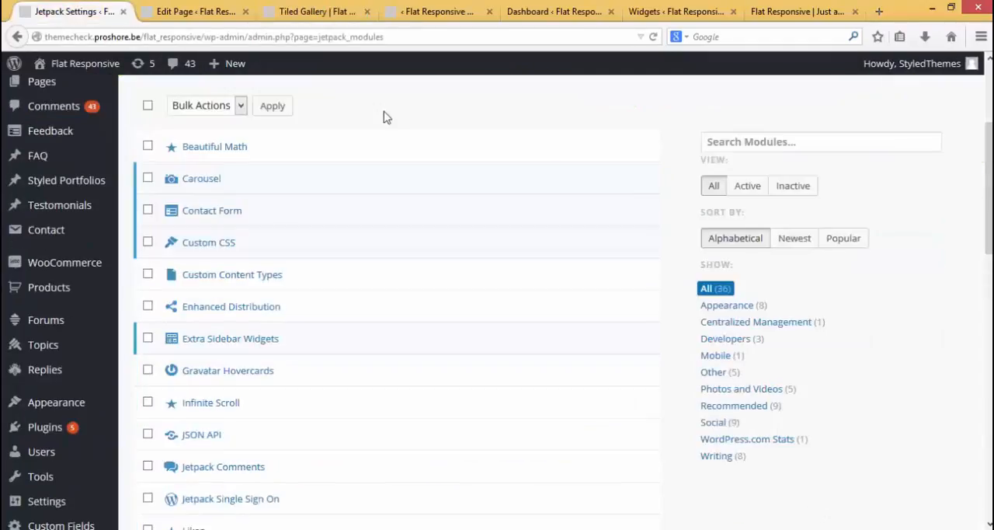